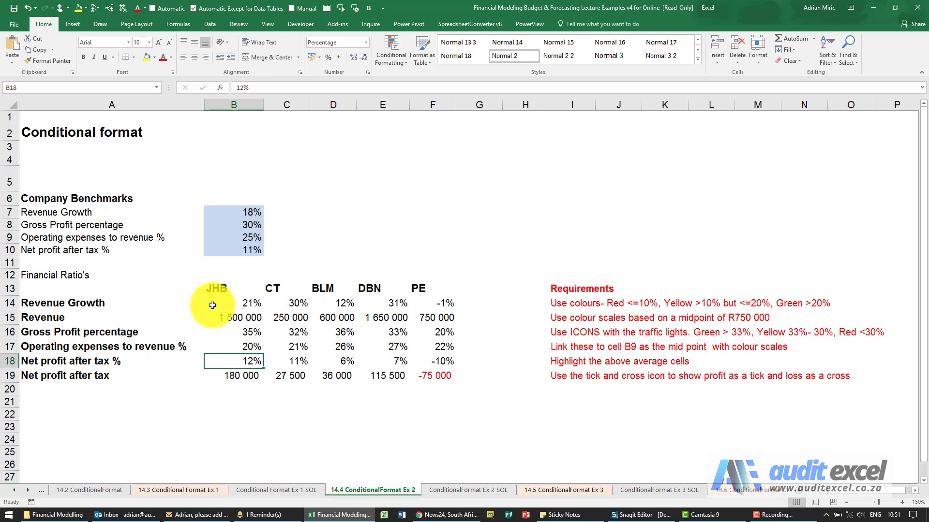
- Select the Revenue Growth figures B14:F14 and start a new highlight cells rule
drag(239, 305, 431, 302)
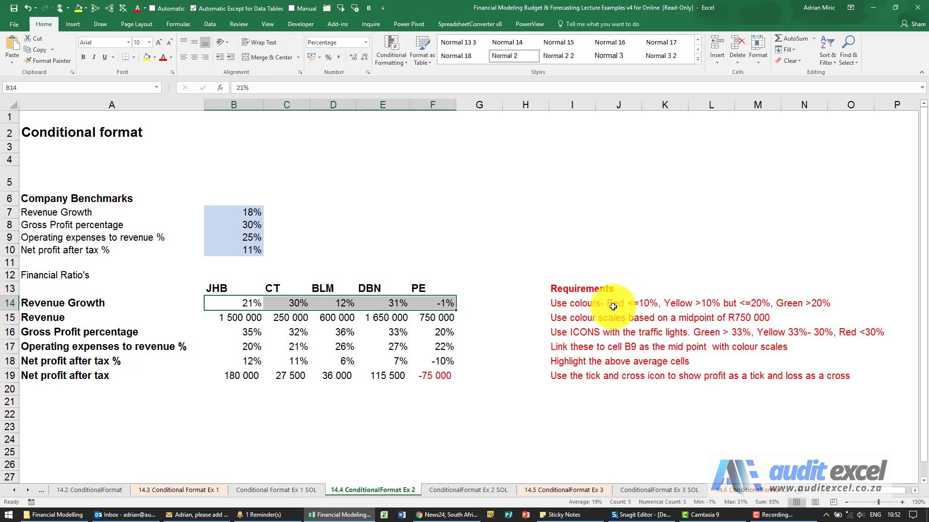
click(393, 58)
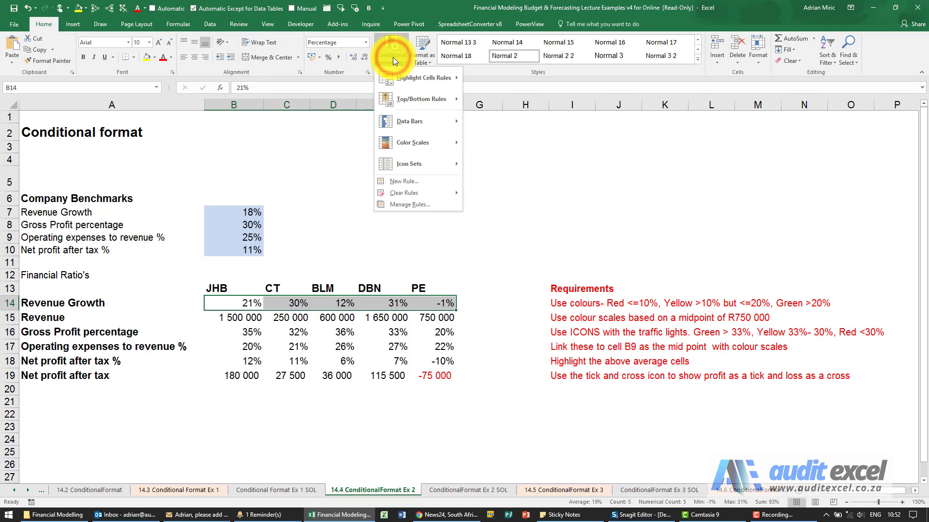
mouse_move(392, 76)
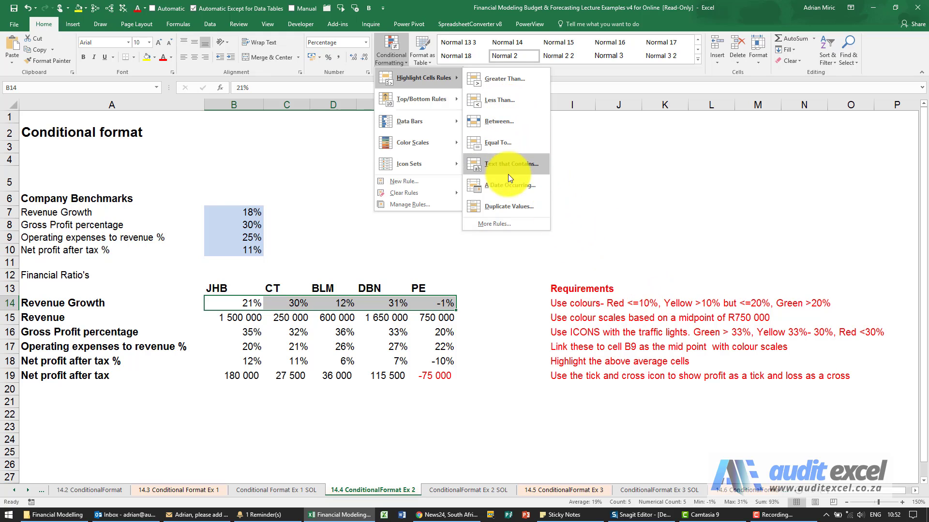
click(501, 223)
drag(477, 151, 514, 94)
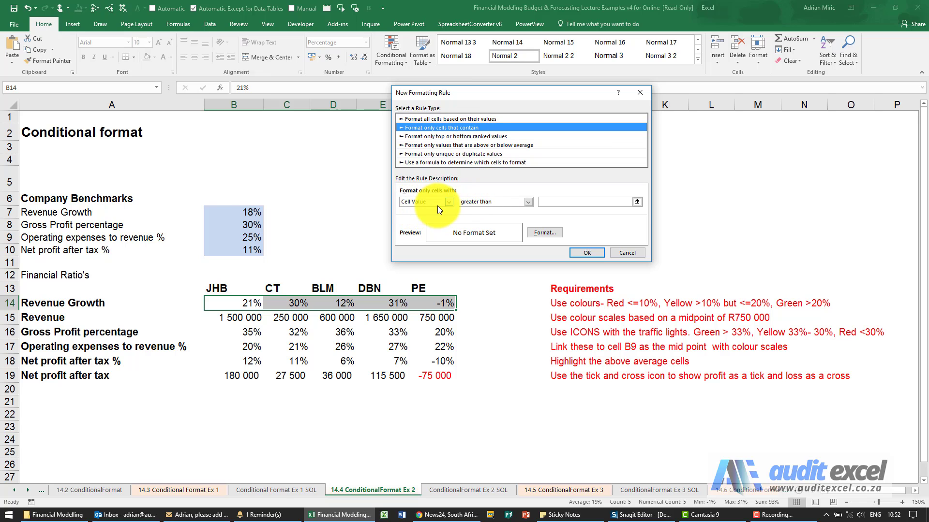
- Make the rule fill cell values less than or equal to 10% in red
click(528, 202)
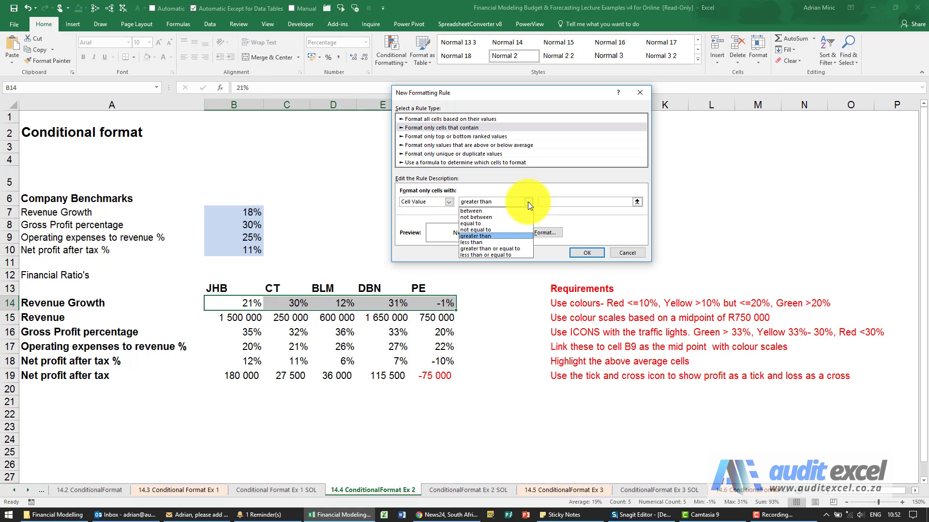
click(507, 255)
click(559, 200)
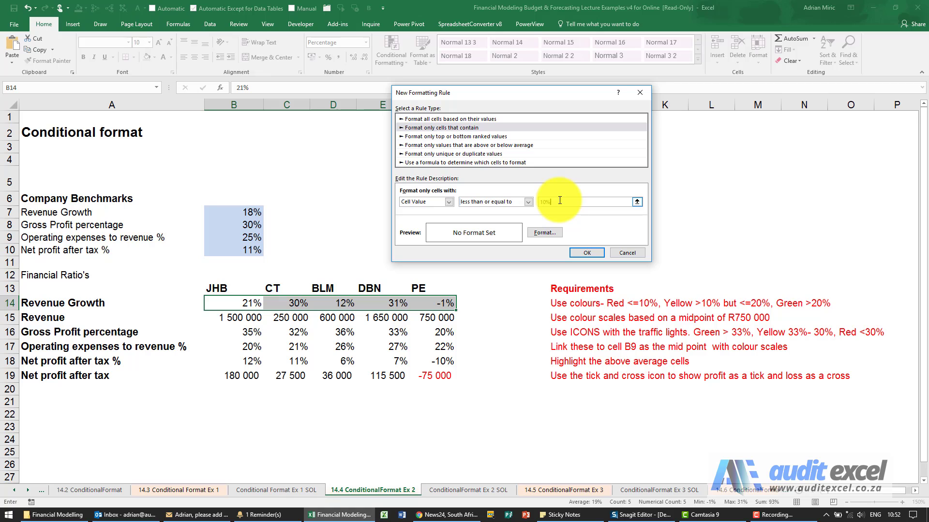
click(546, 232)
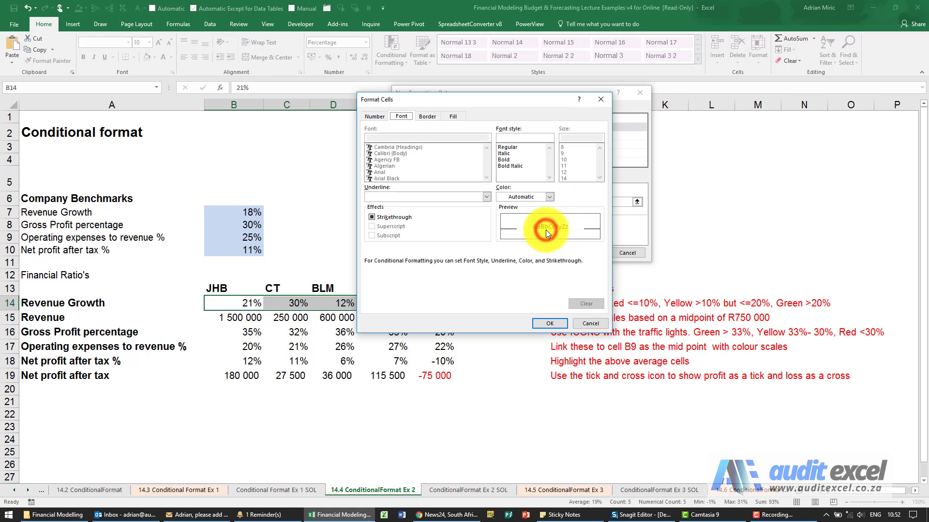
click(455, 117)
click(383, 211)
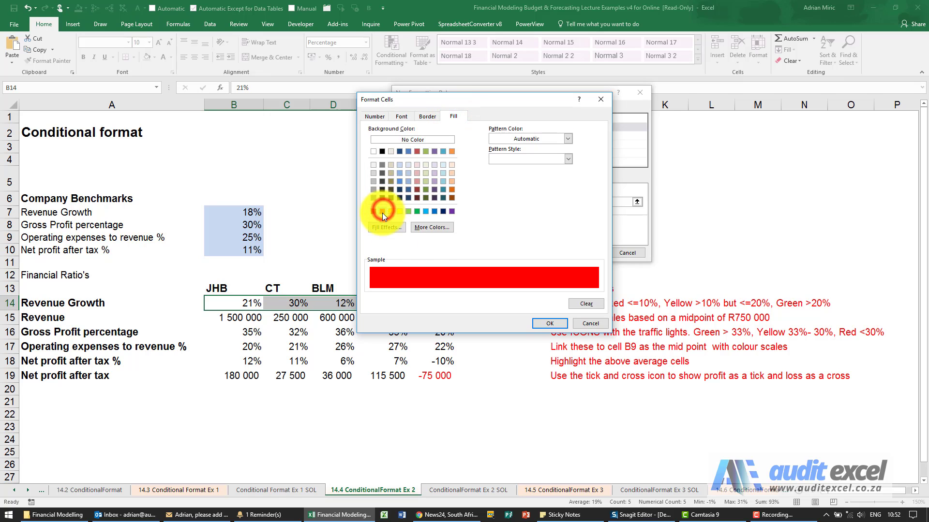
click(545, 321)
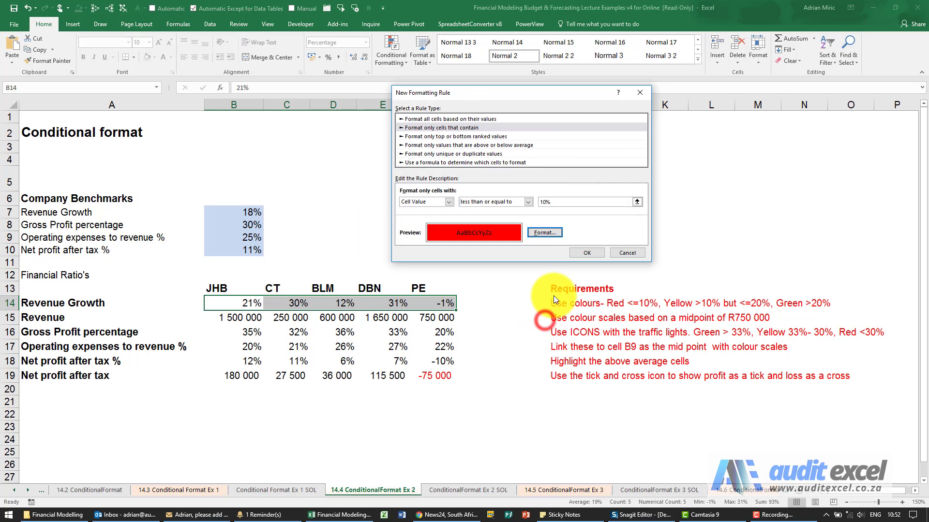
click(583, 254)
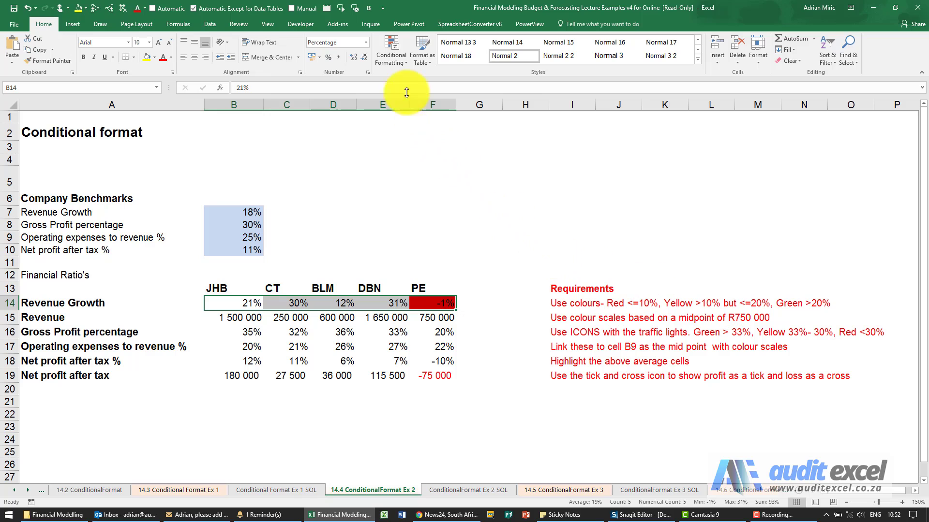
- Add a Between rule for 10% to 20% with a custom yellow fill on the growth row
click(386, 57)
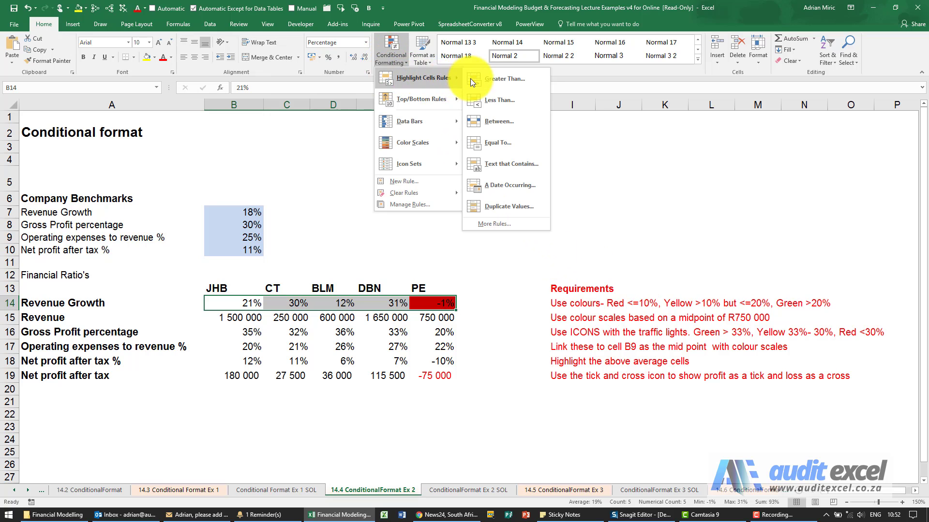
click(503, 122)
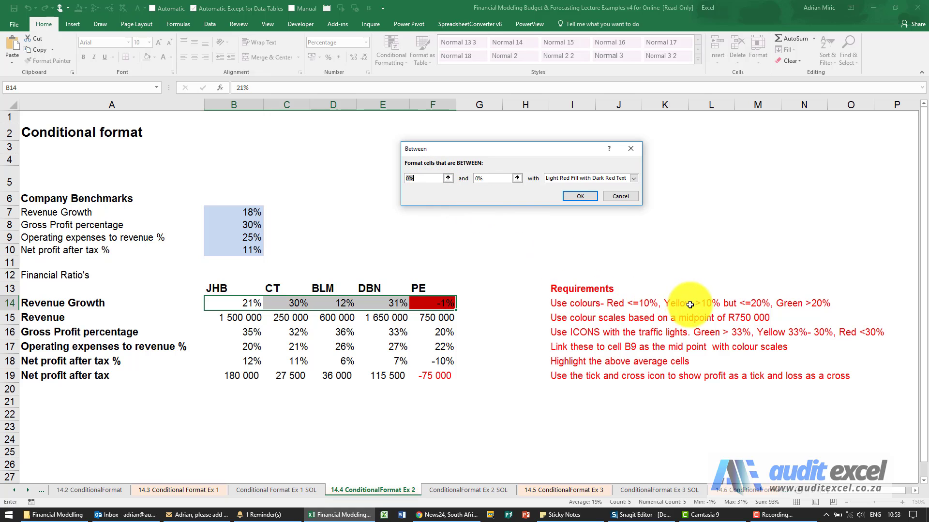
click(425, 178)
text(1)
click(493, 178)
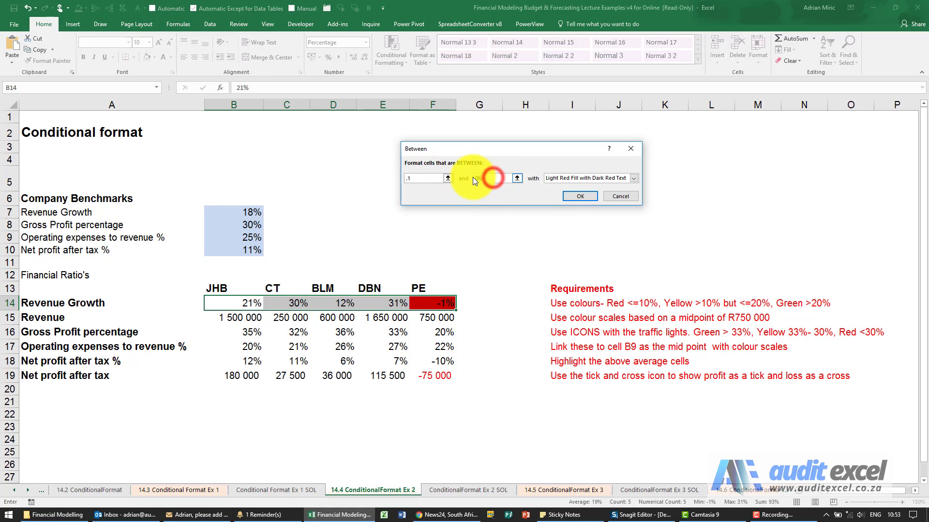
text(.2)
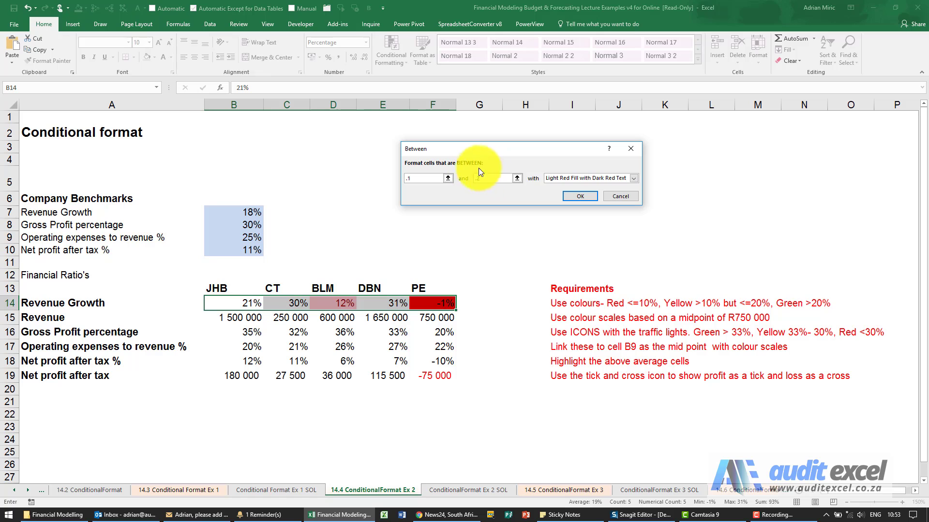
click(632, 179)
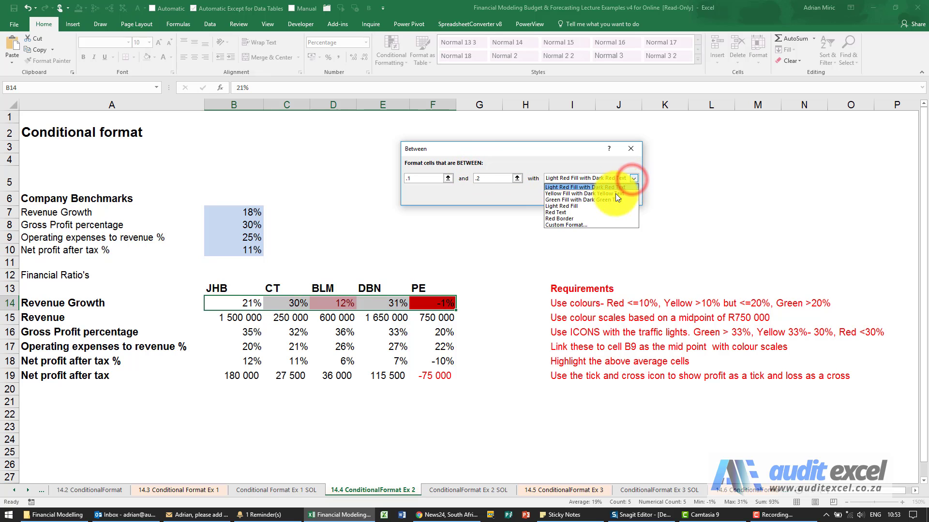
click(585, 225)
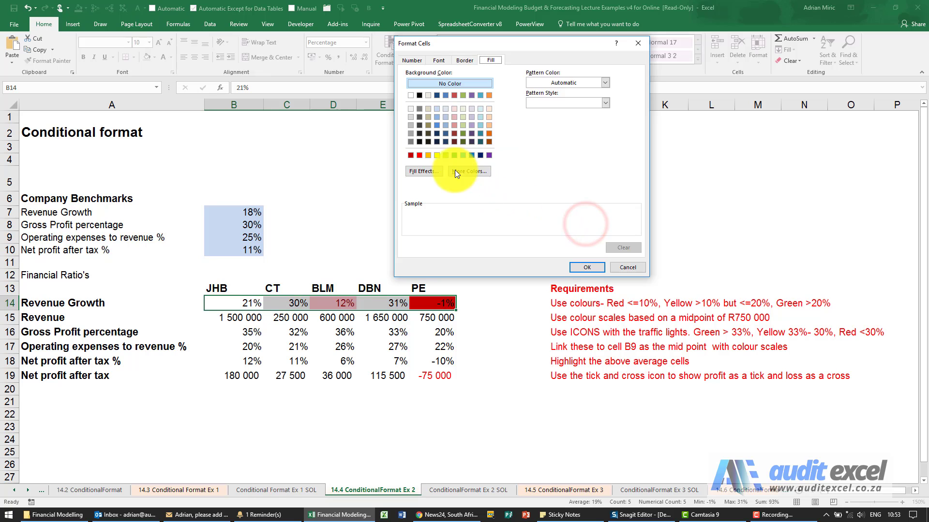
click(437, 155)
click(578, 269)
click(574, 200)
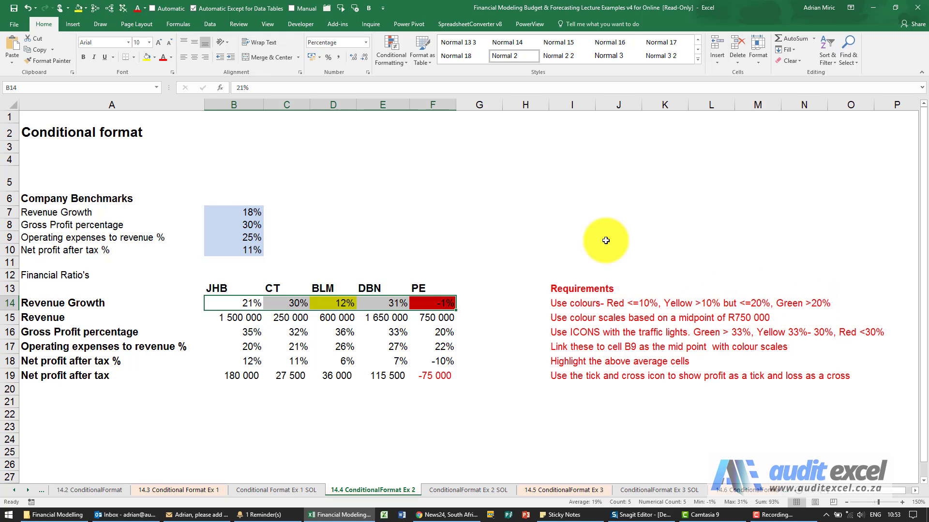
- Start a Greater Than highlight rule on the growth row with a 20% threshold
click(393, 61)
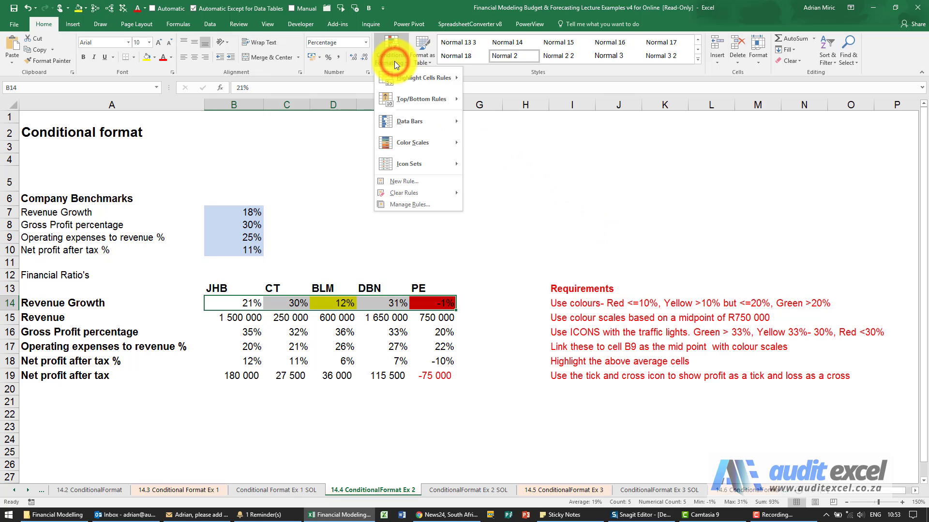
mouse_move(396, 79)
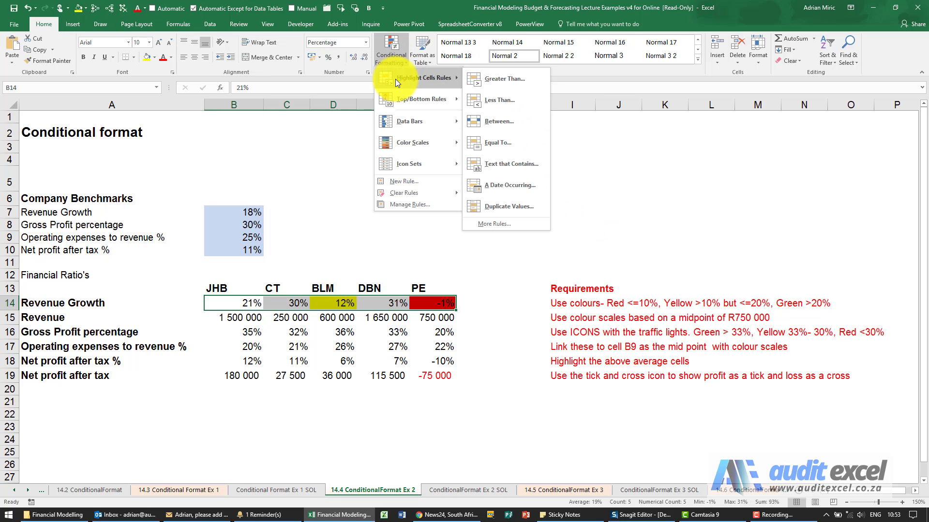
click(511, 79)
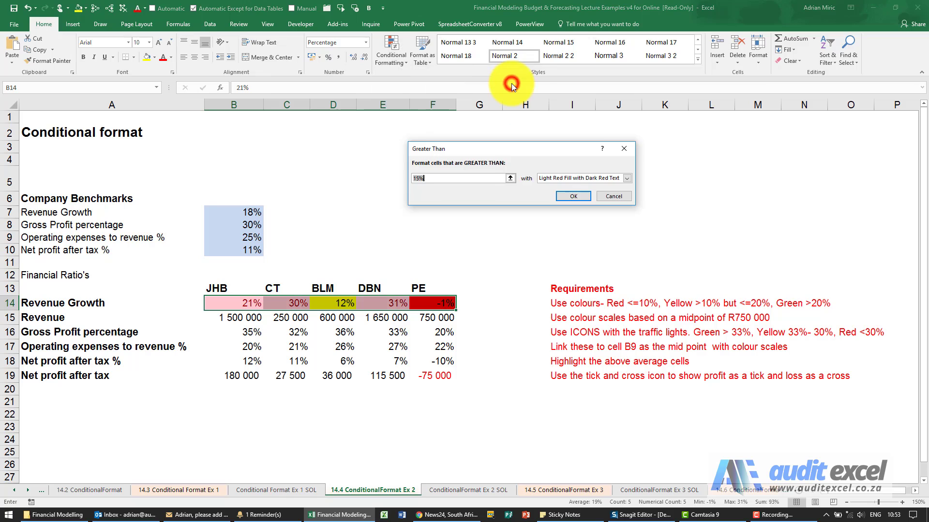
click(430, 181)
drag(431, 181, 414, 179)
text(20)
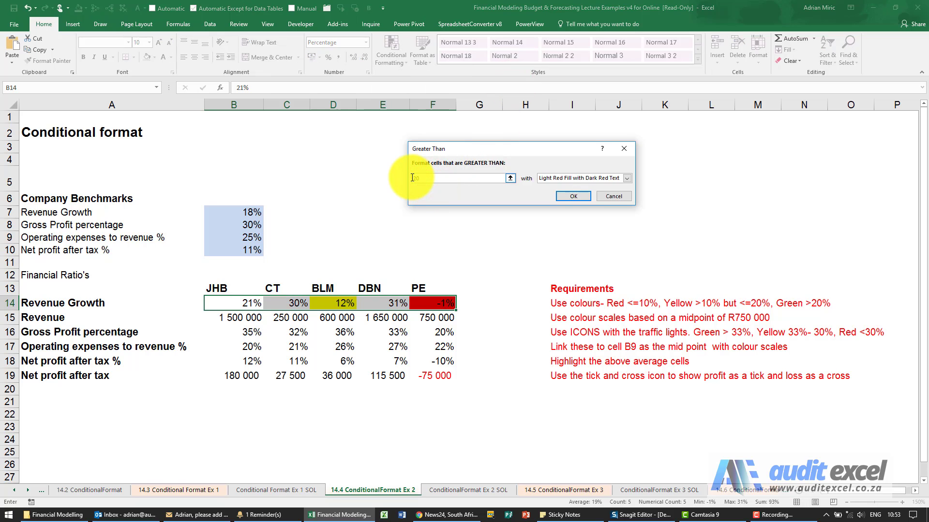
text(%)
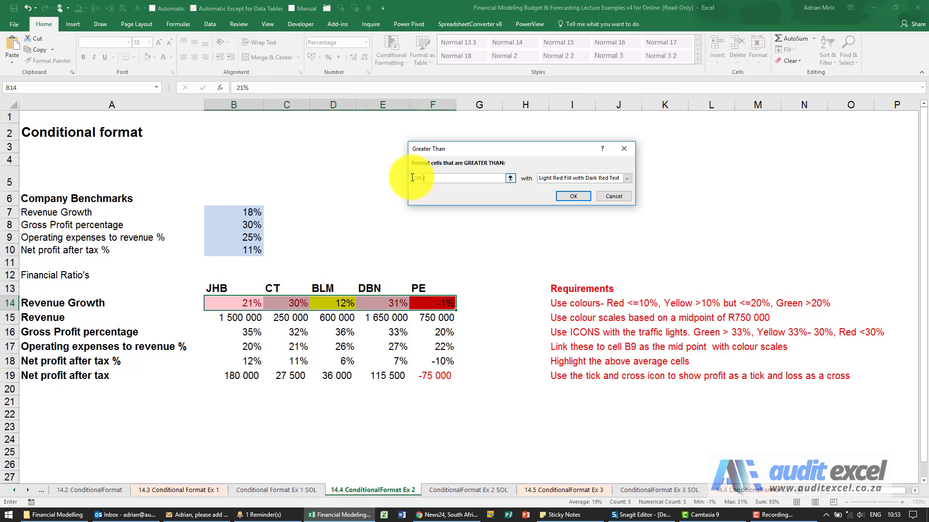
- Give values above 20% a custom light green fill and apply the rule
click(625, 179)
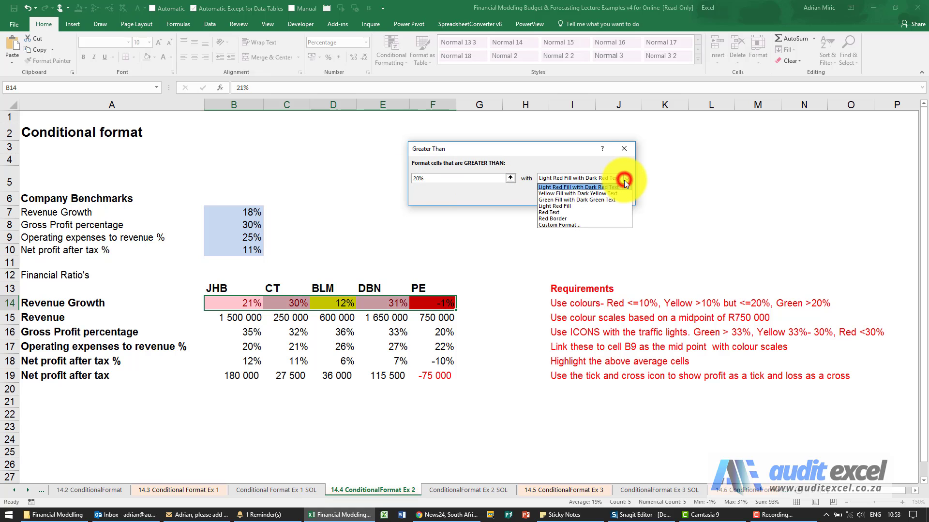
click(602, 199)
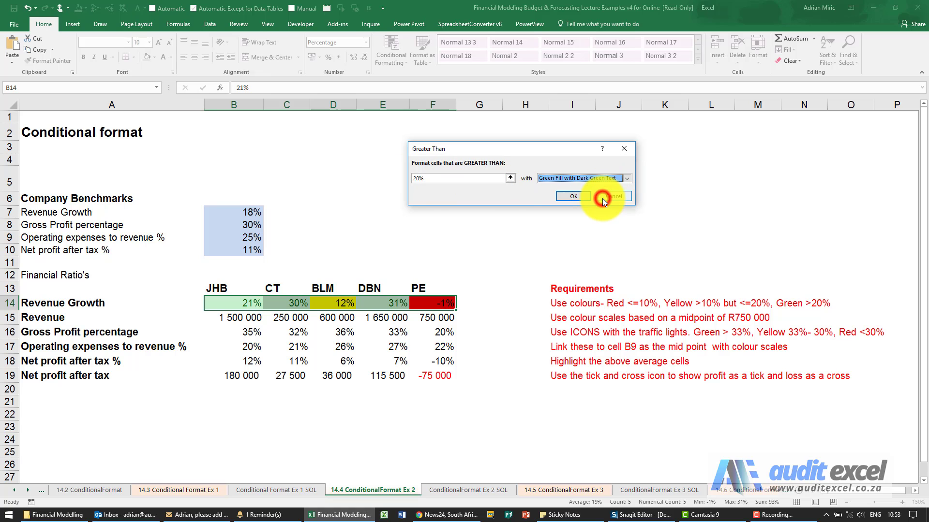
click(625, 179)
click(597, 225)
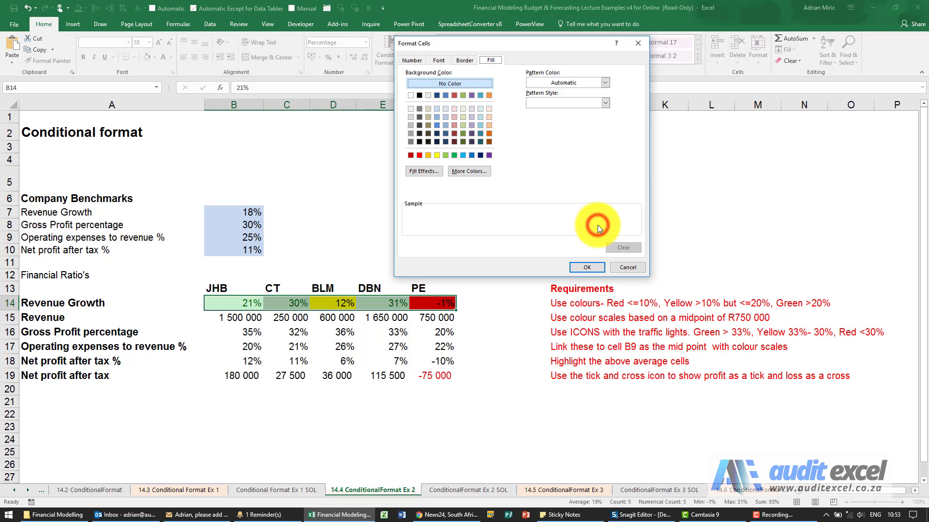
click(445, 156)
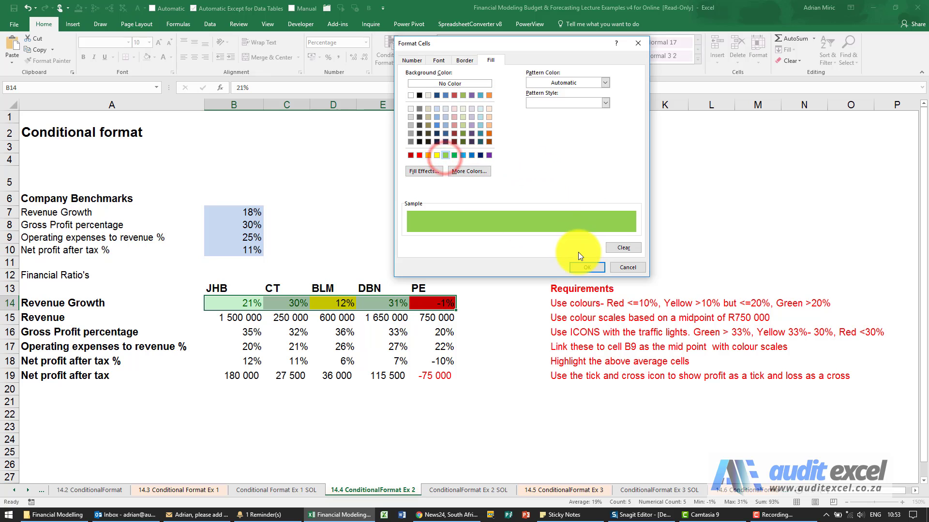
click(583, 267)
click(575, 198)
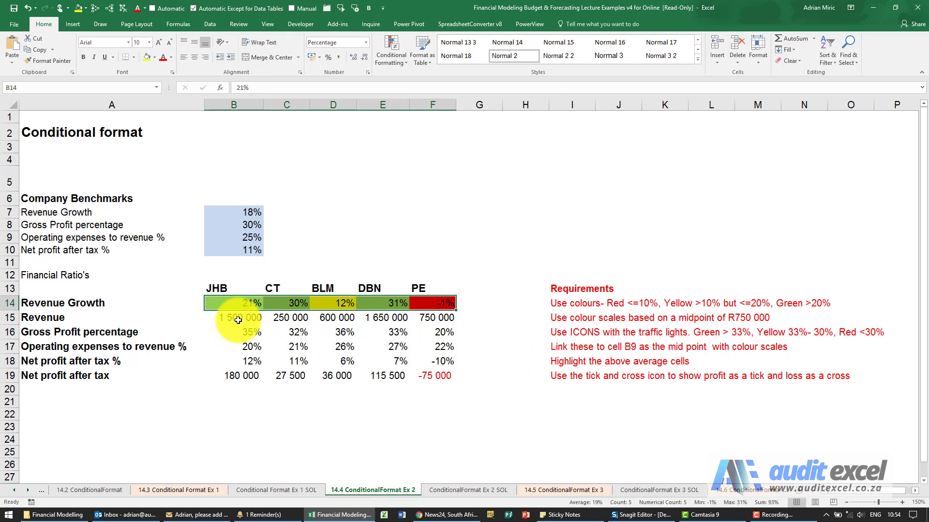
- Apply the Green - Yellow - Red Color Scale to the Revenue figures B15:F15
drag(238, 320, 422, 319)
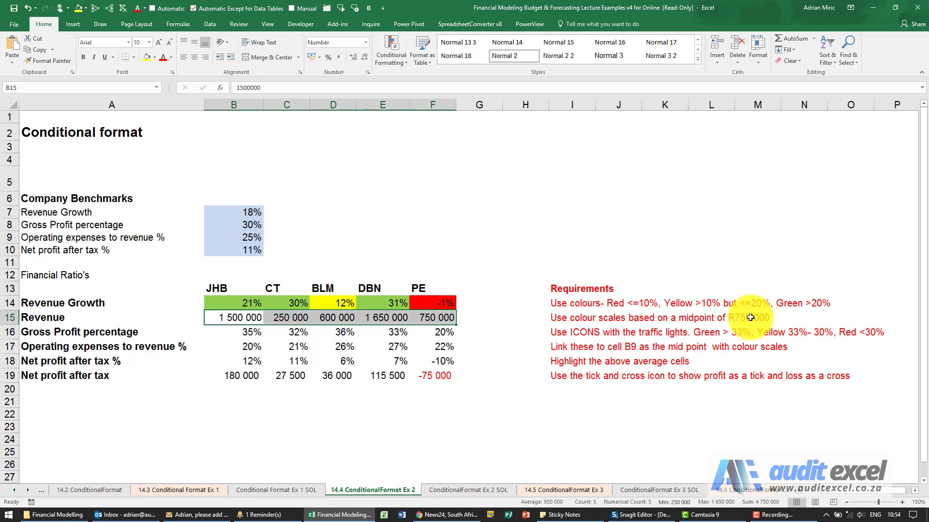
click(388, 62)
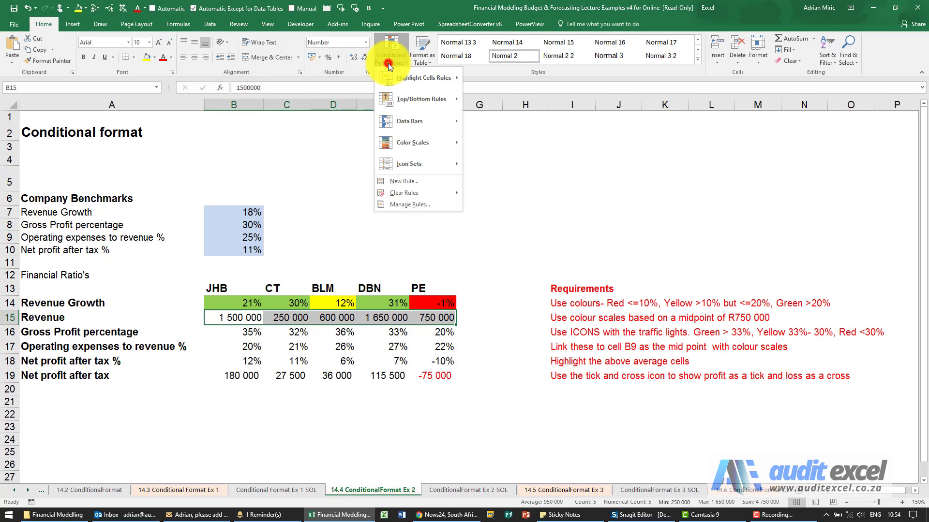
mouse_move(405, 141)
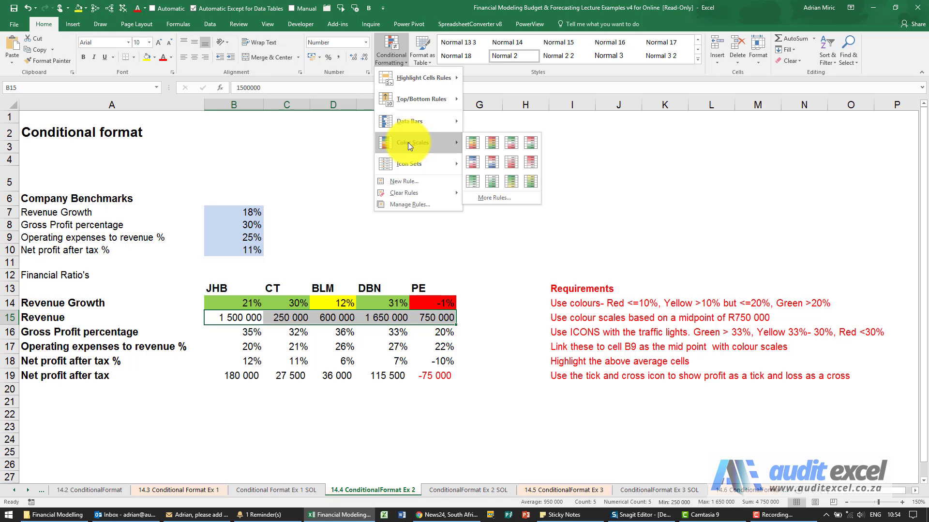
click(474, 144)
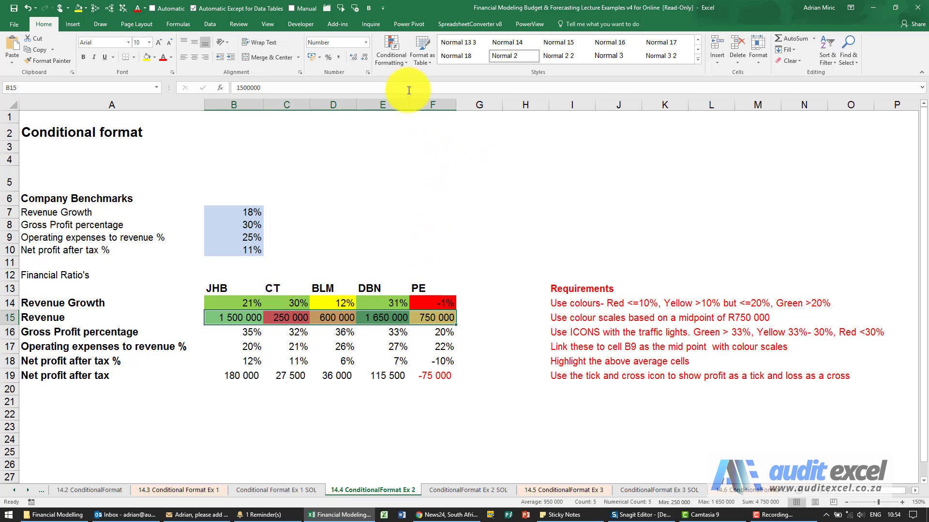
- Edit the Revenue colour scale rule so its midpoint is the Number 750000
click(389, 59)
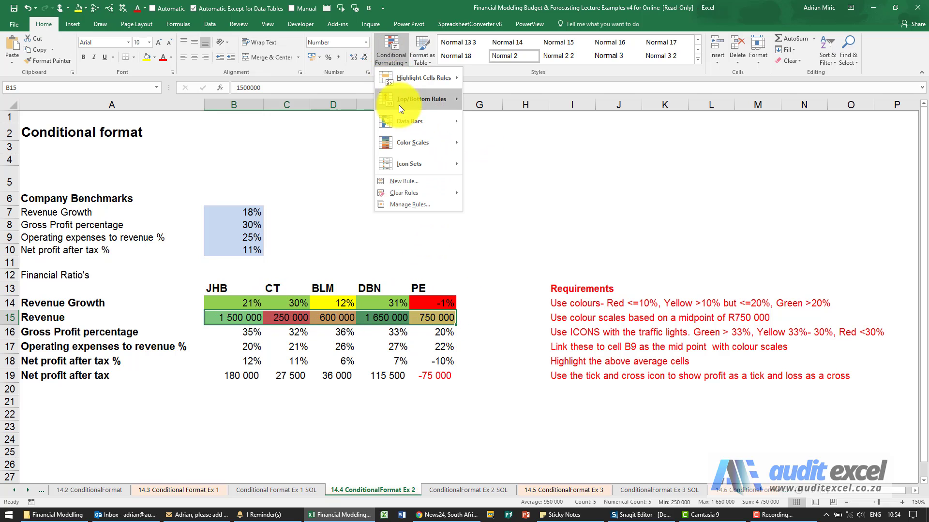
click(417, 206)
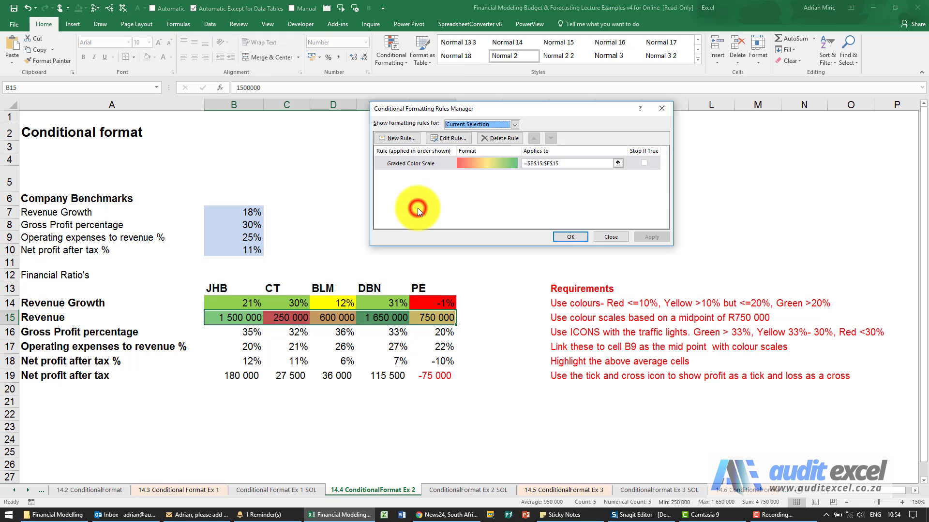
click(407, 166)
click(440, 141)
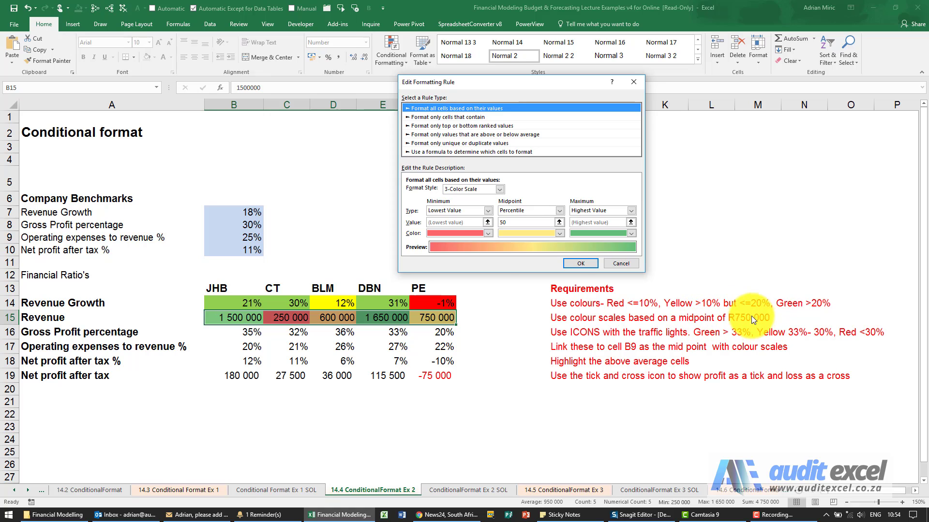
click(559, 213)
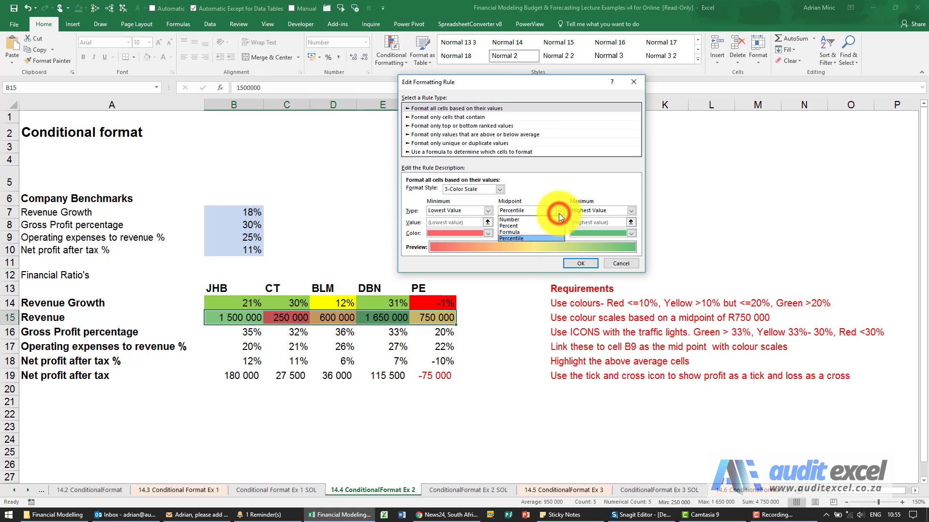
click(530, 220)
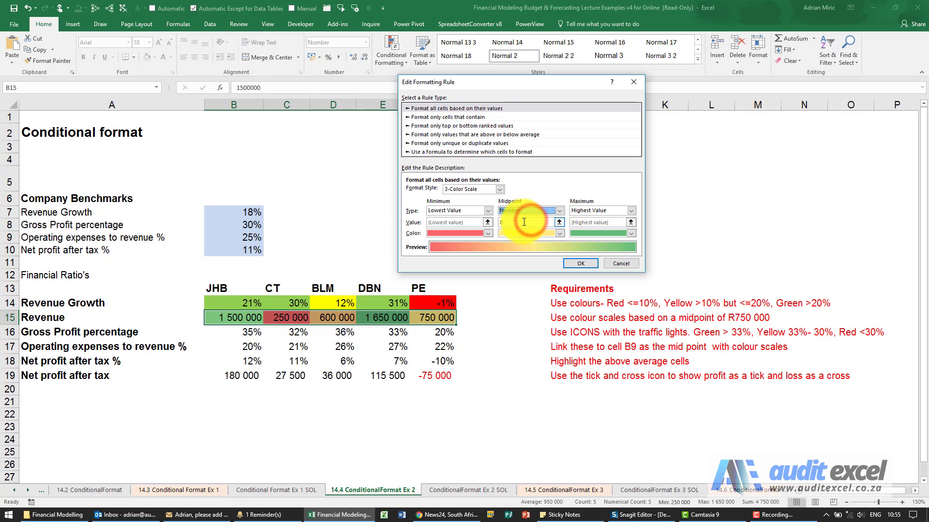
click(524, 222)
key(BackSpace)
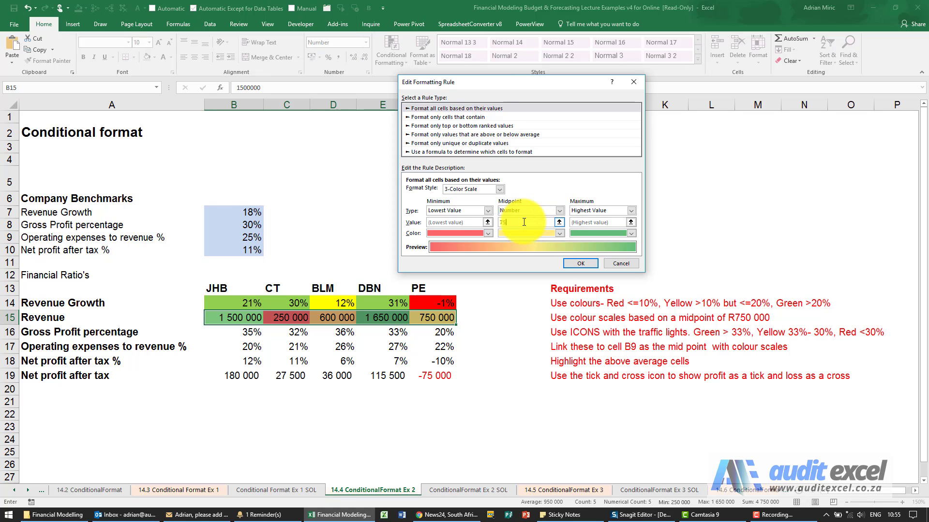
text(750000)
click(576, 263)
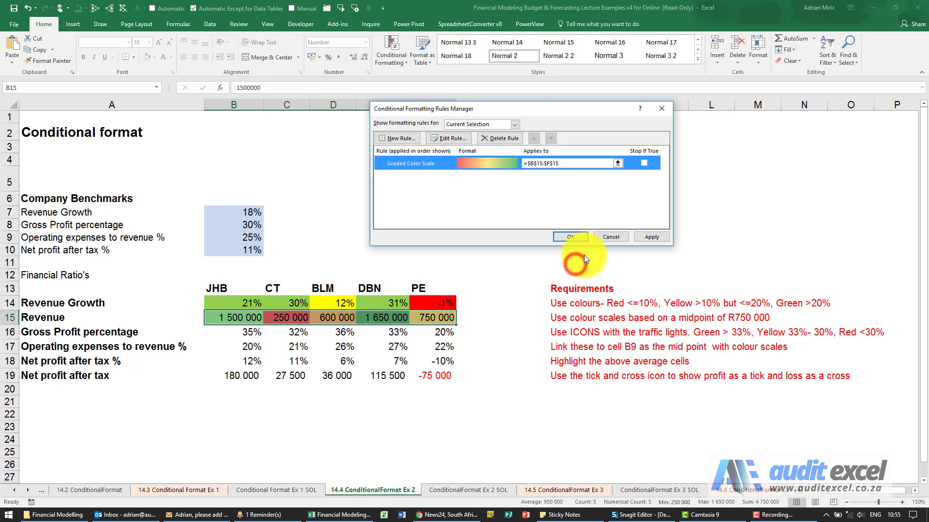
click(642, 237)
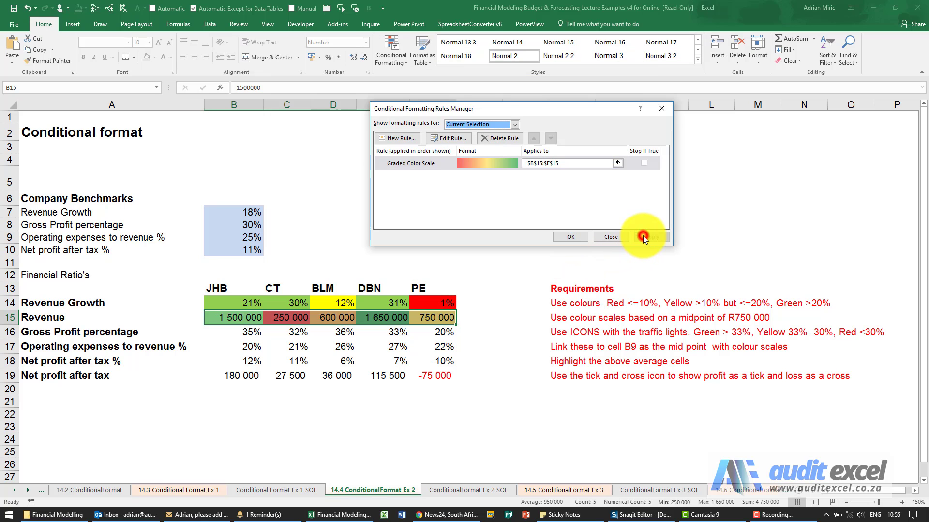
click(577, 237)
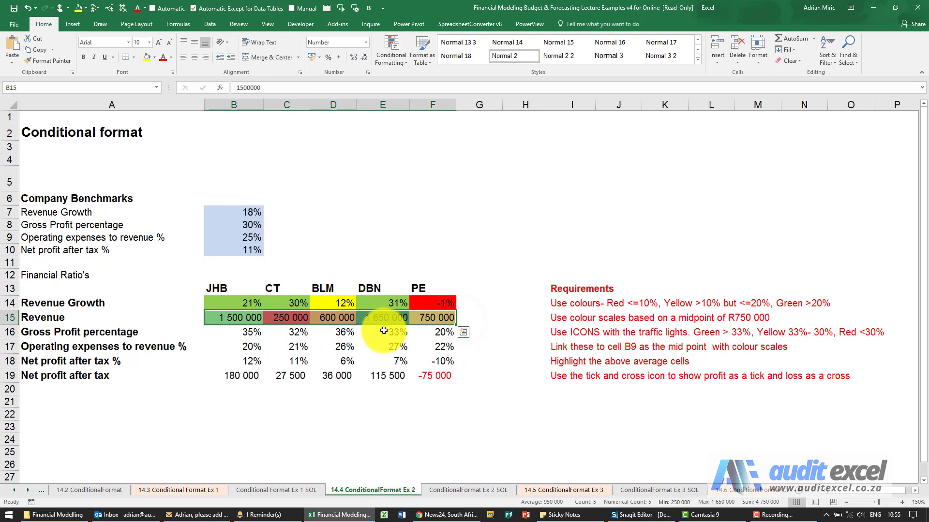
- Add 3 Traffic Lights icons to the Gross Profit percentages B16:F16
click(243, 332)
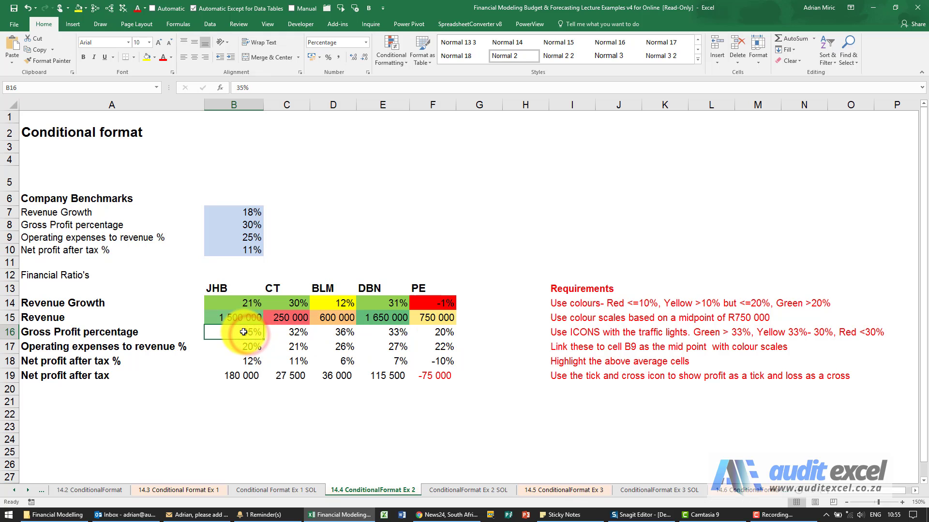
drag(243, 332, 438, 334)
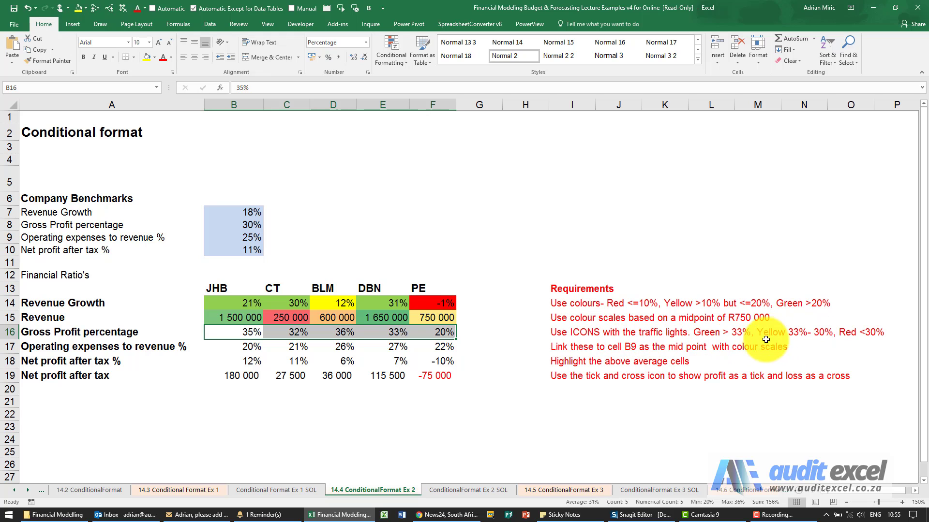
click(391, 61)
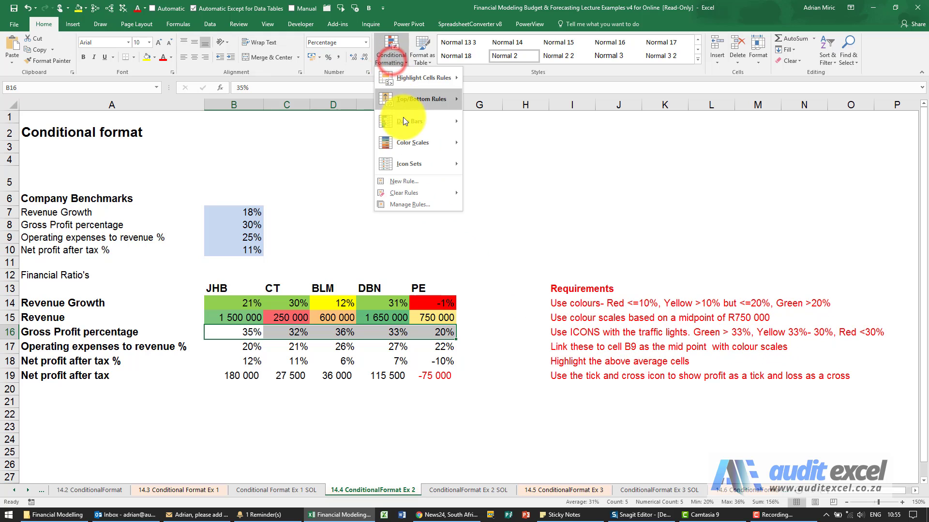
mouse_move(402, 159)
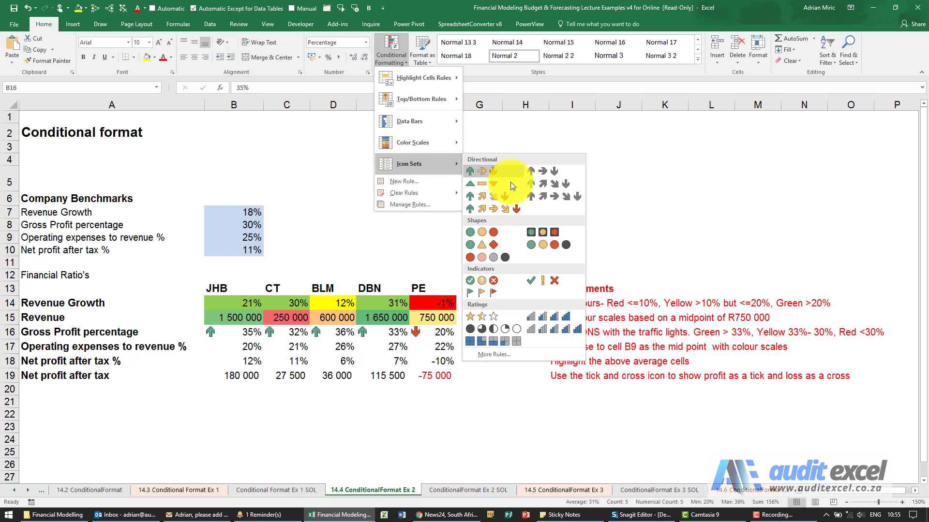
click(544, 231)
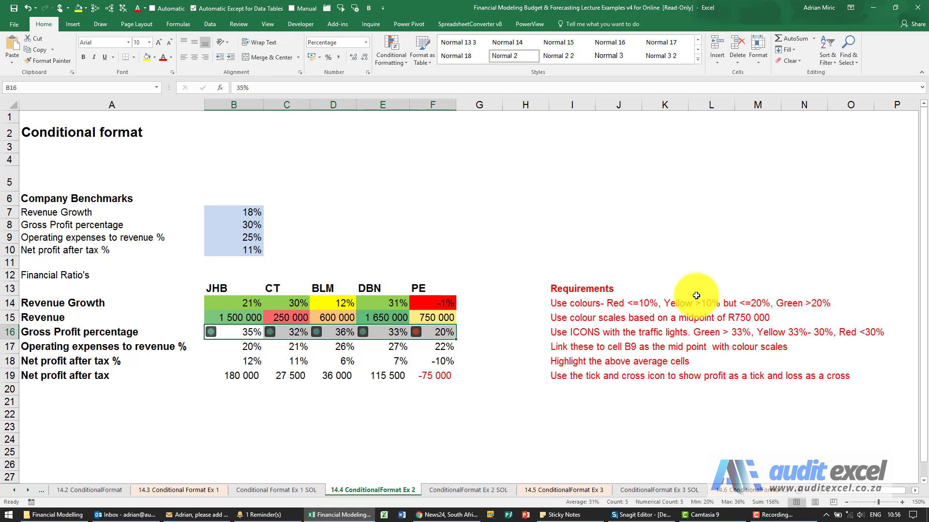
- Change the traffic-light rule's green and yellow threshold types to Number
click(387, 57)
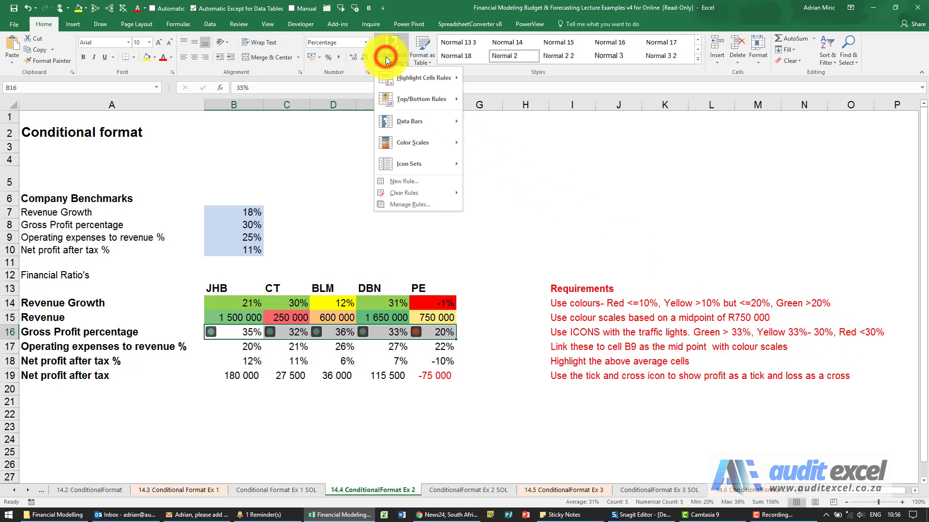
click(396, 206)
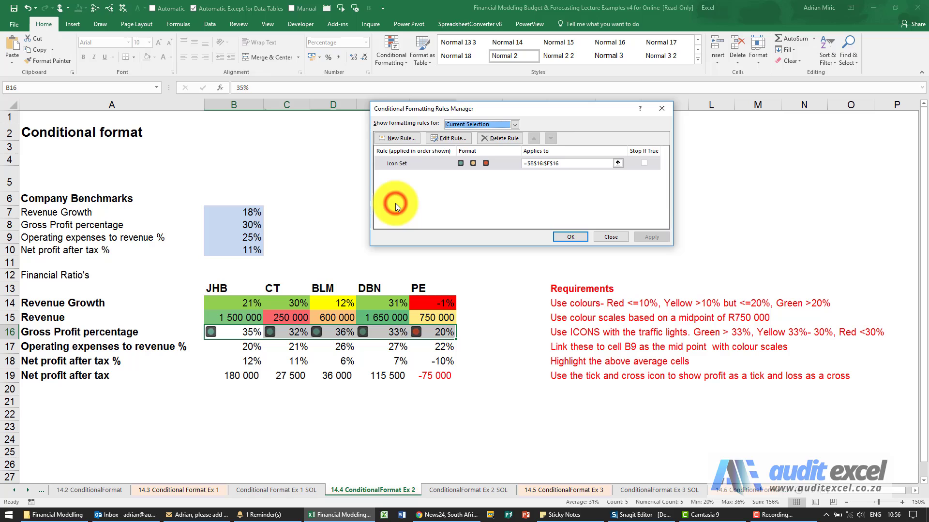
click(421, 163)
click(445, 139)
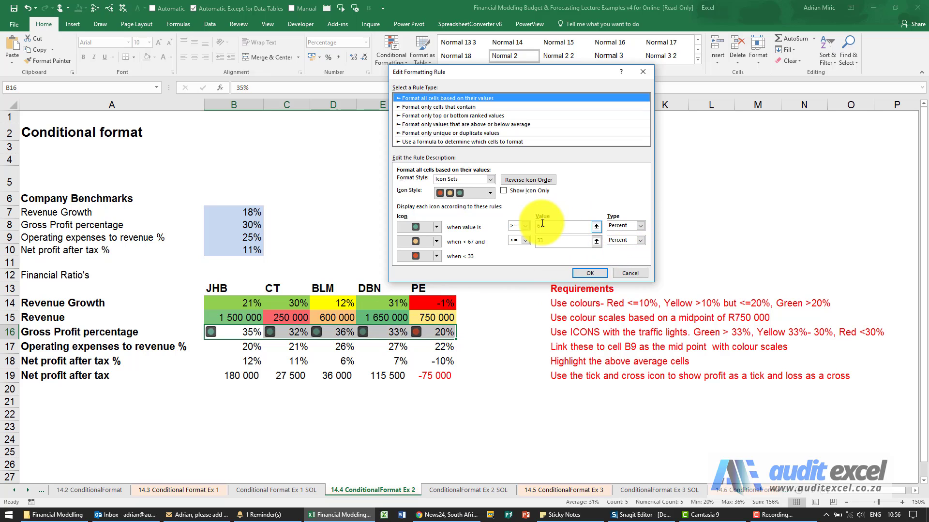
click(639, 226)
click(635, 232)
click(640, 239)
click(637, 247)
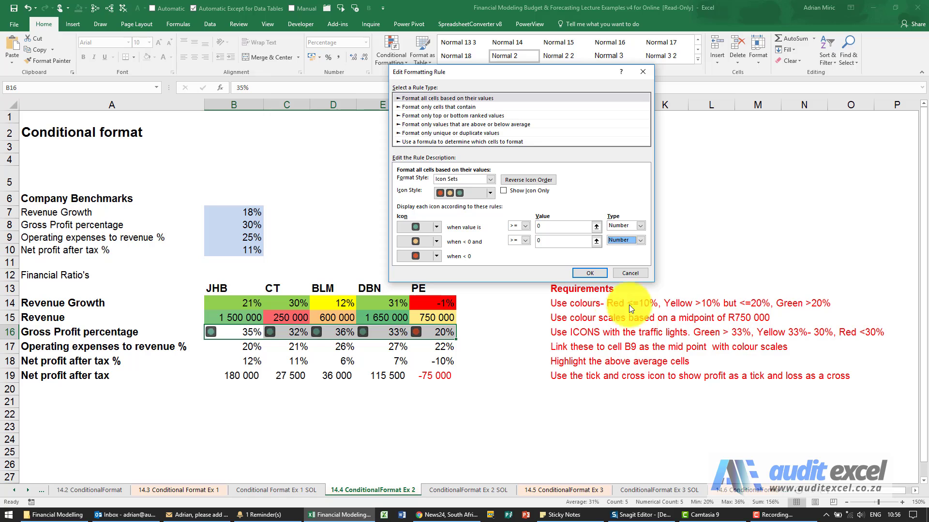
- Make green apply only above 0.33, adjust the yellow threshold, and save the rule
click(525, 227)
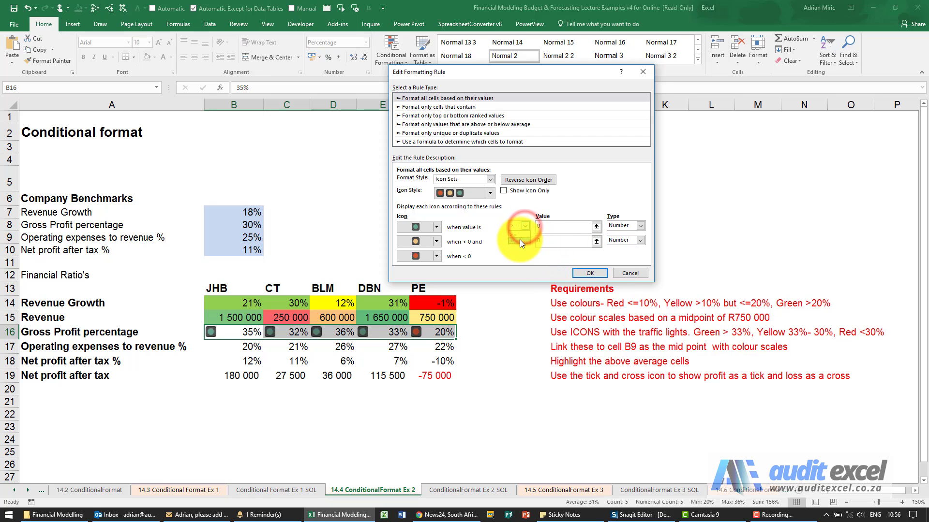
click(520, 239)
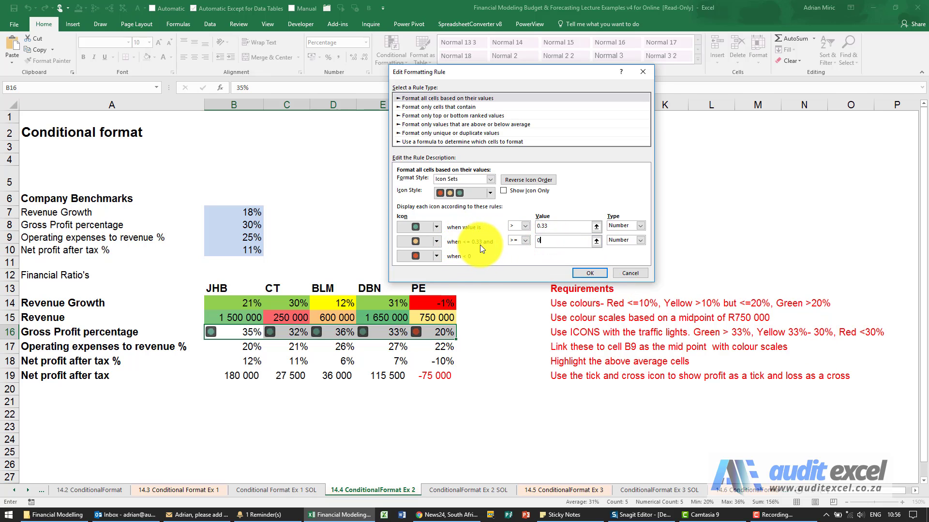
click(536, 240)
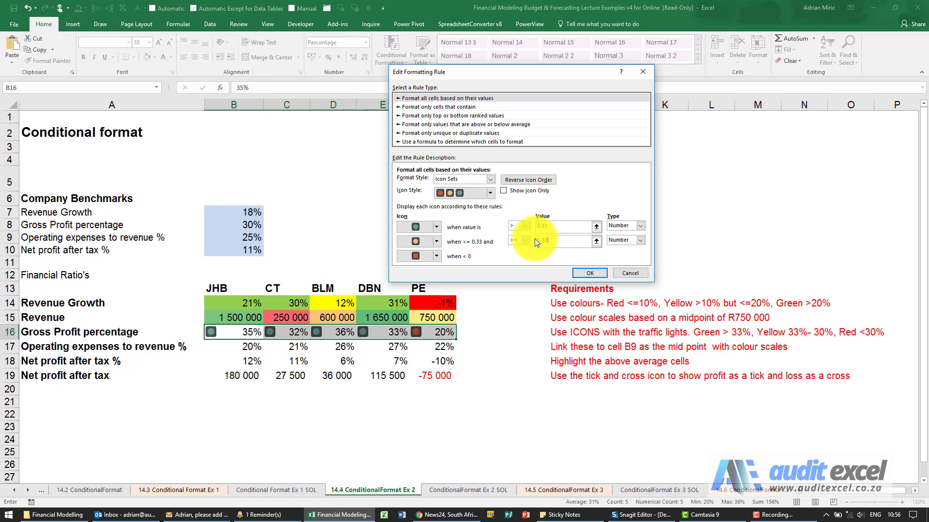
click(583, 271)
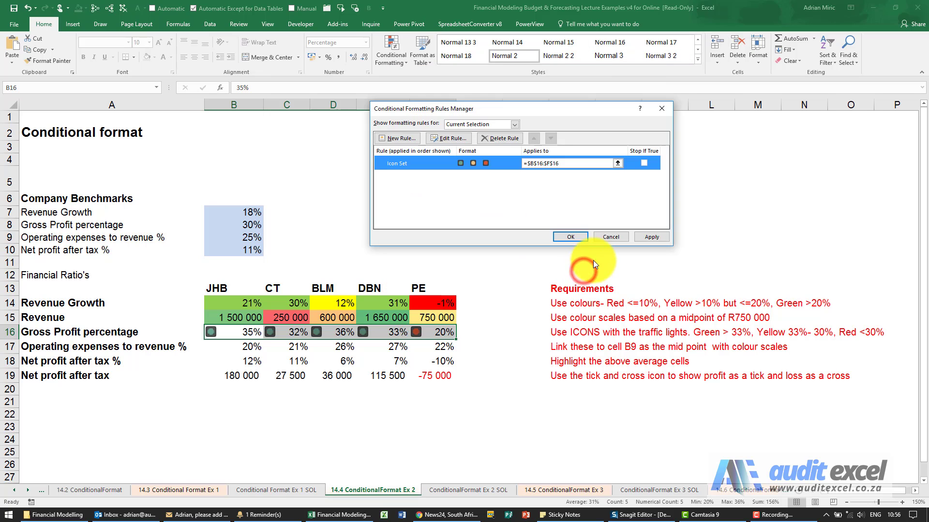
click(571, 237)
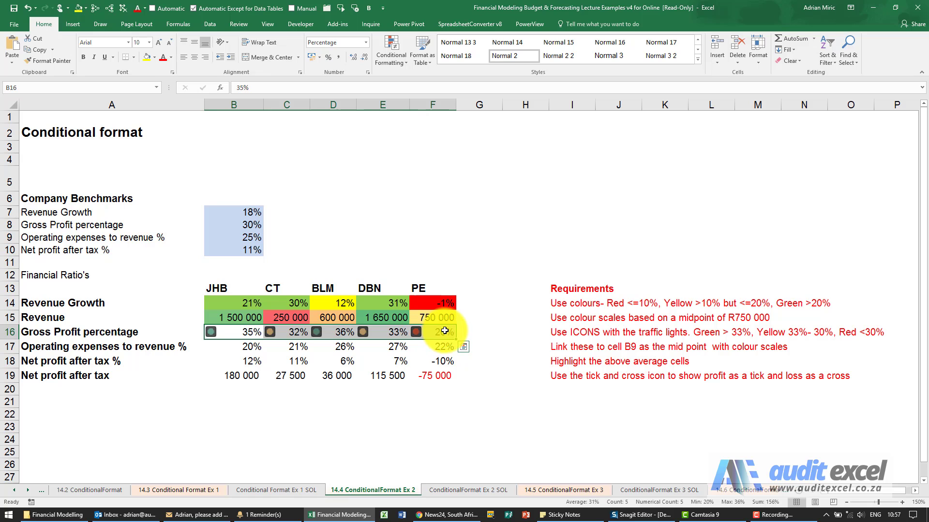
- Apply a red-to-green colour scale to the operating expenses percentages in row 17
key(F9)
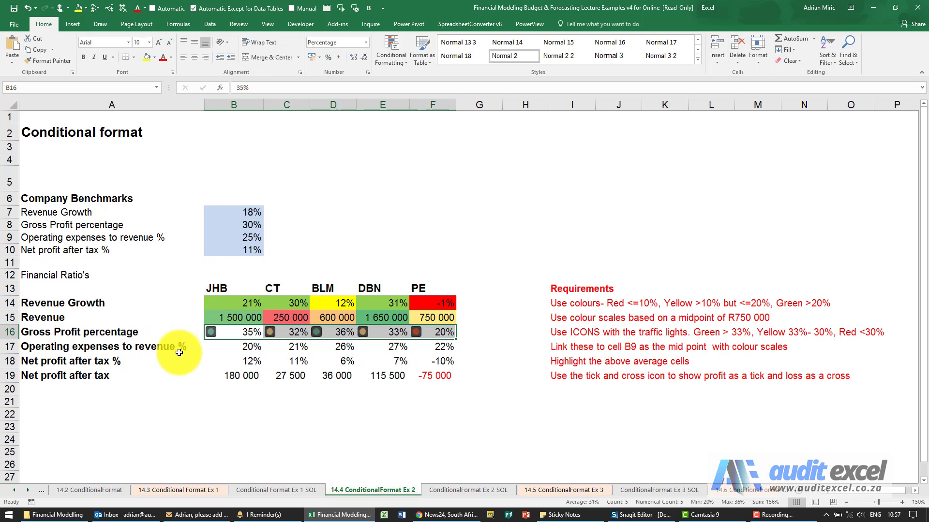
drag(236, 348, 440, 349)
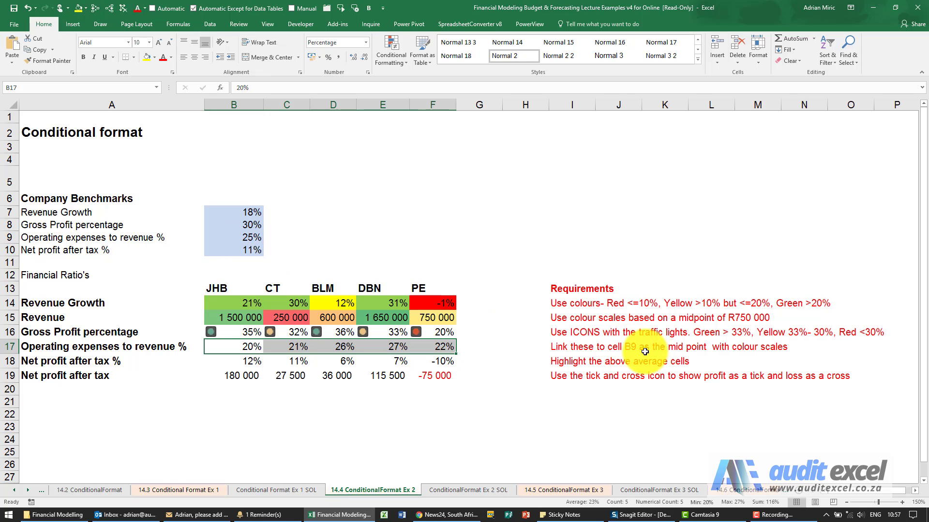
click(391, 56)
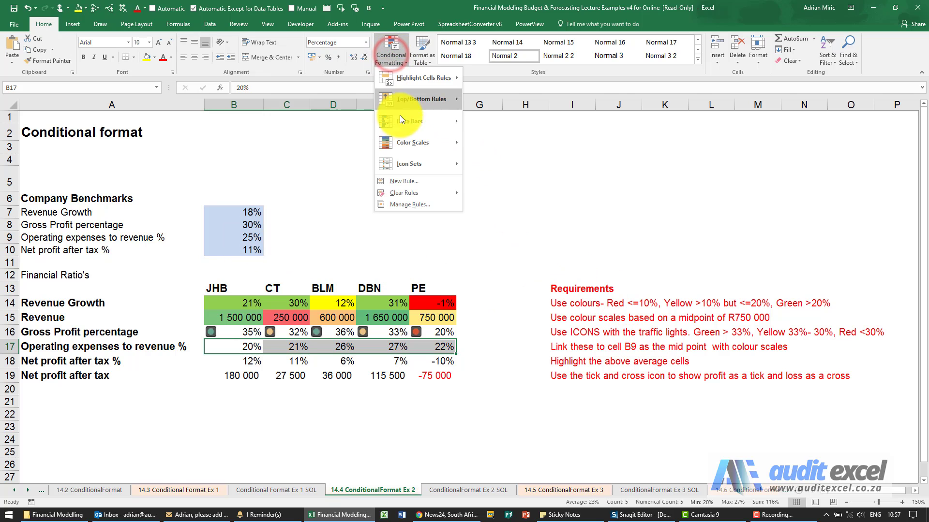
mouse_move(405, 140)
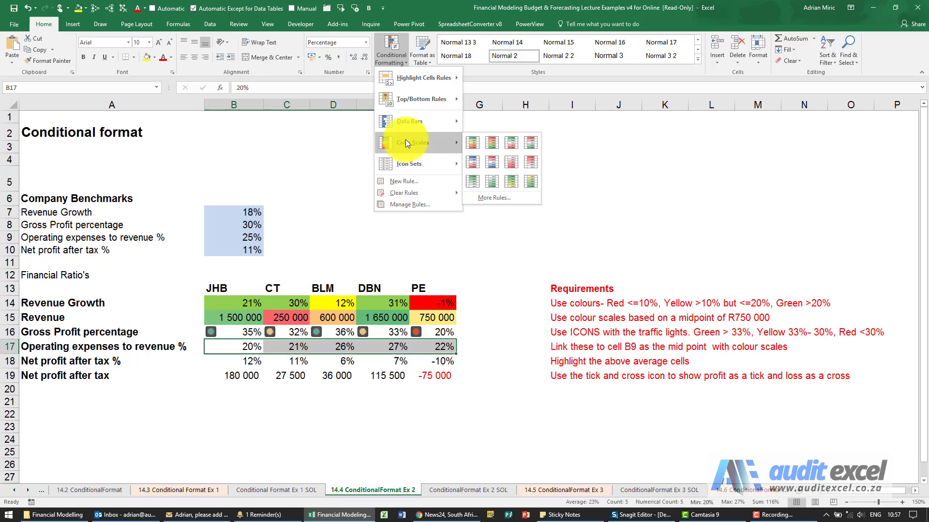
click(471, 147)
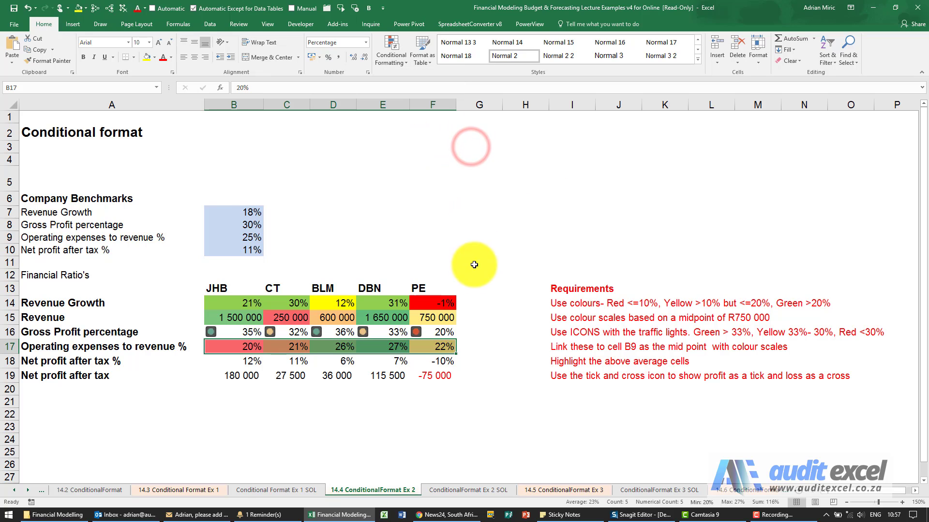
- Set the row 17 colour scale midpoint to Number =$B$9 and apply it
click(394, 57)
click(416, 204)
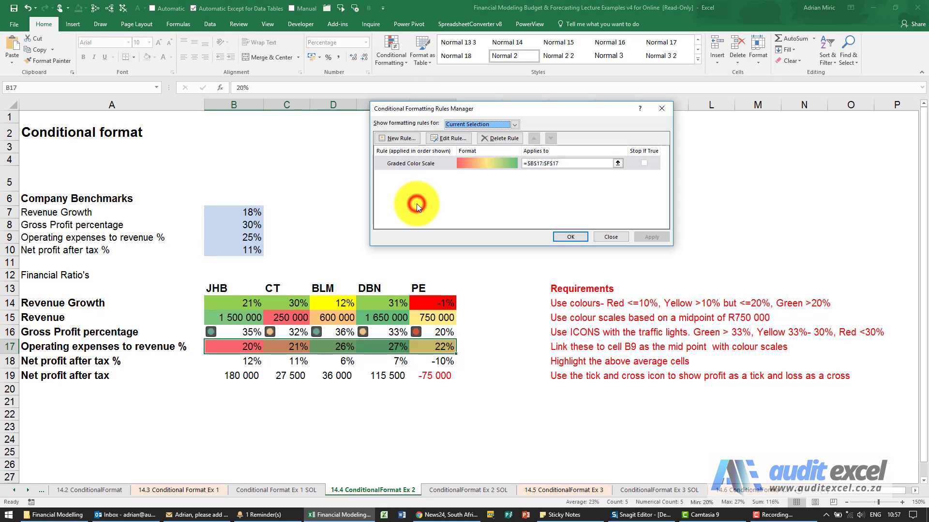
click(428, 163)
click(441, 139)
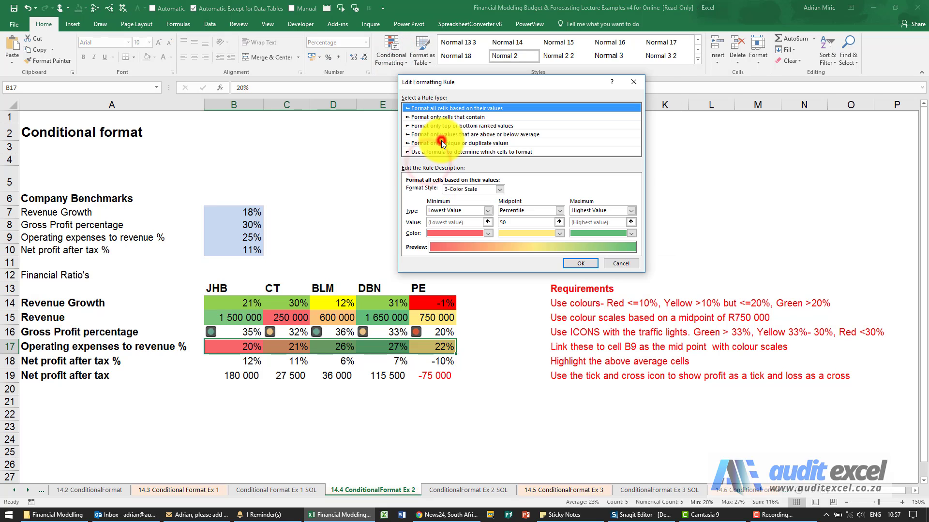
click(561, 212)
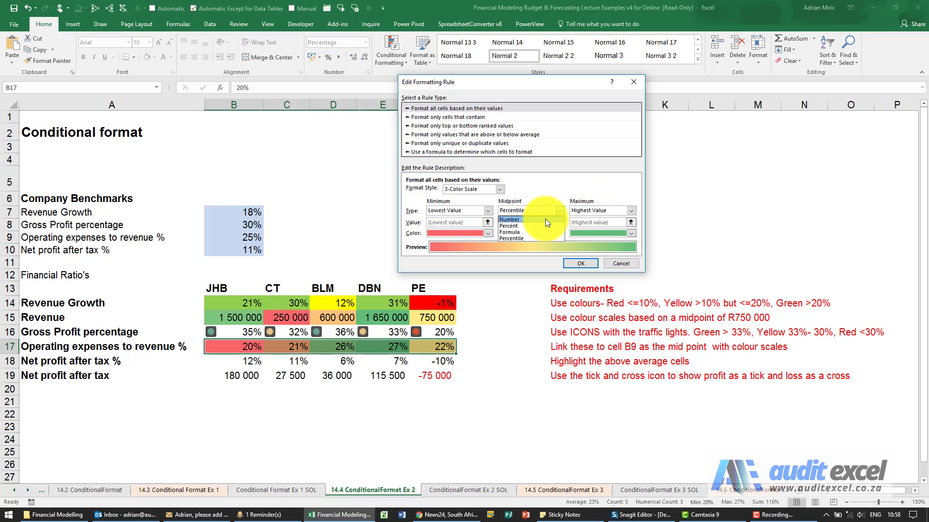
click(544, 218)
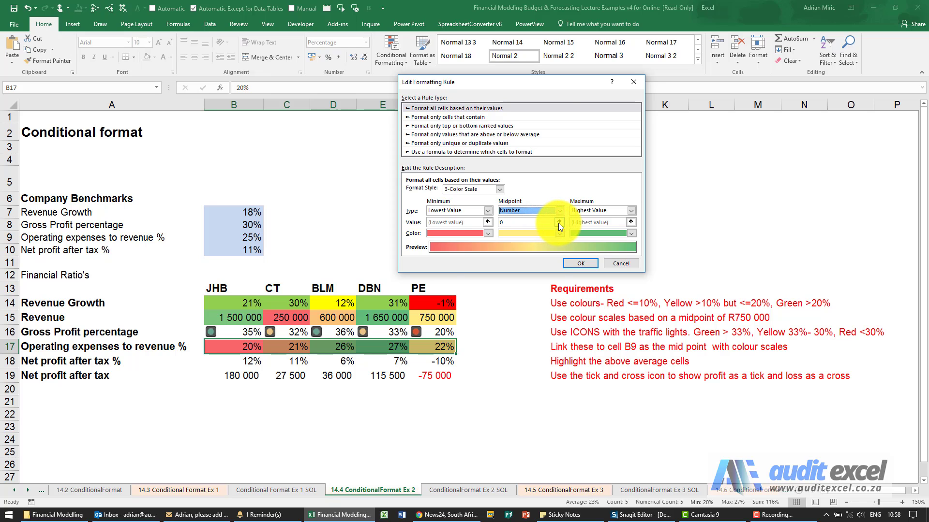
click(559, 222)
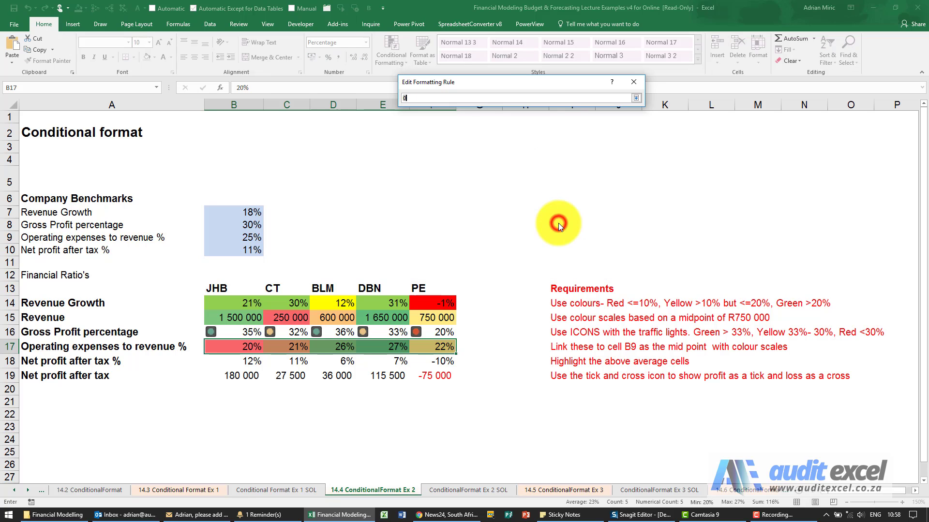
click(260, 240)
click(637, 97)
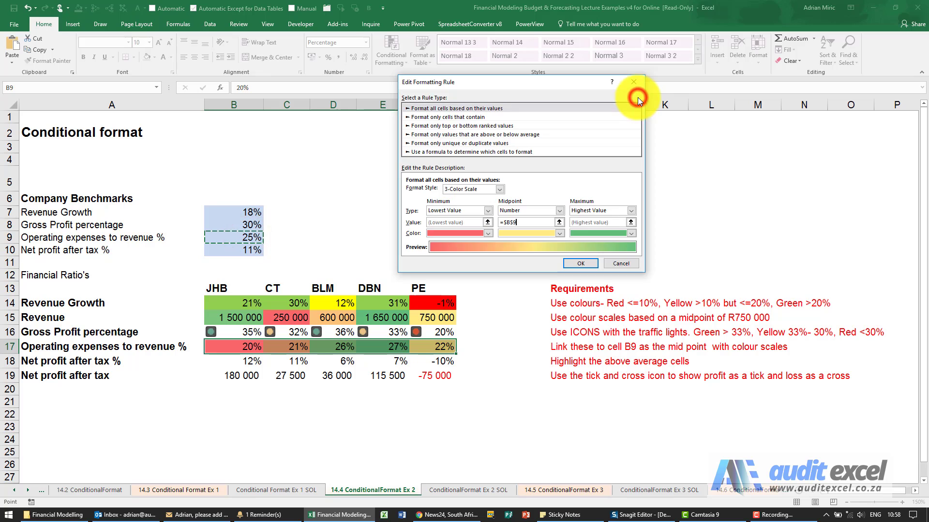
click(582, 261)
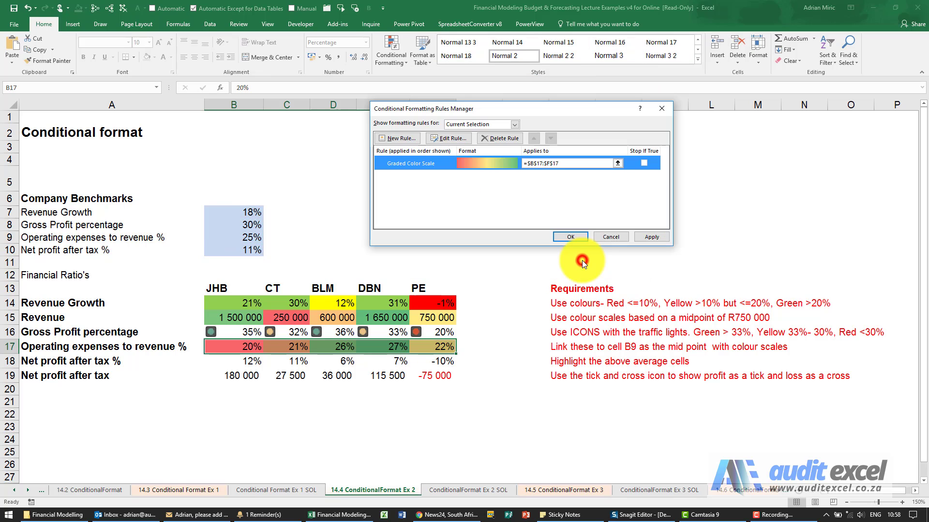
click(657, 239)
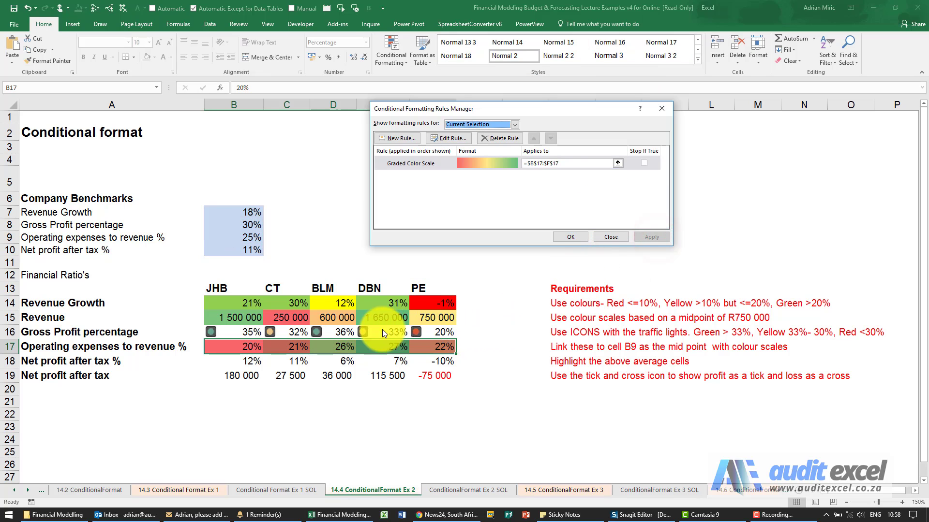
click(570, 237)
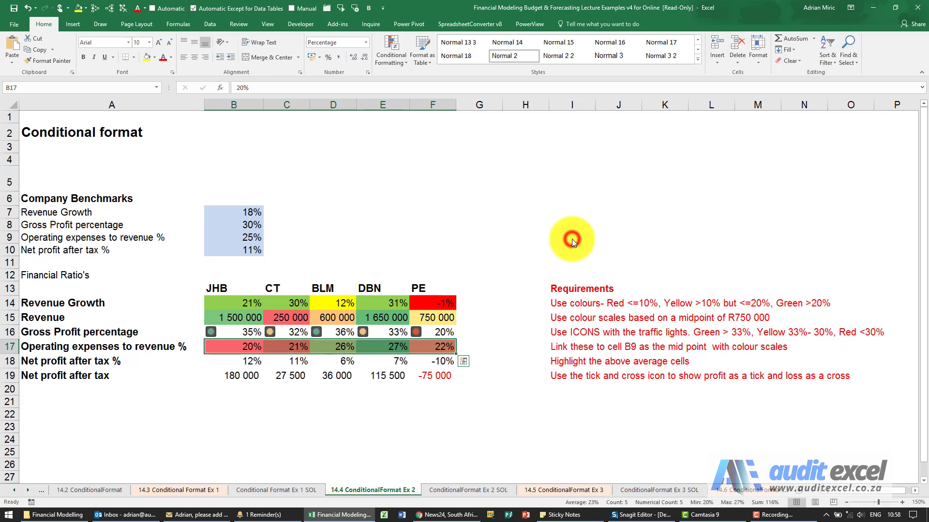
click(239, 346)
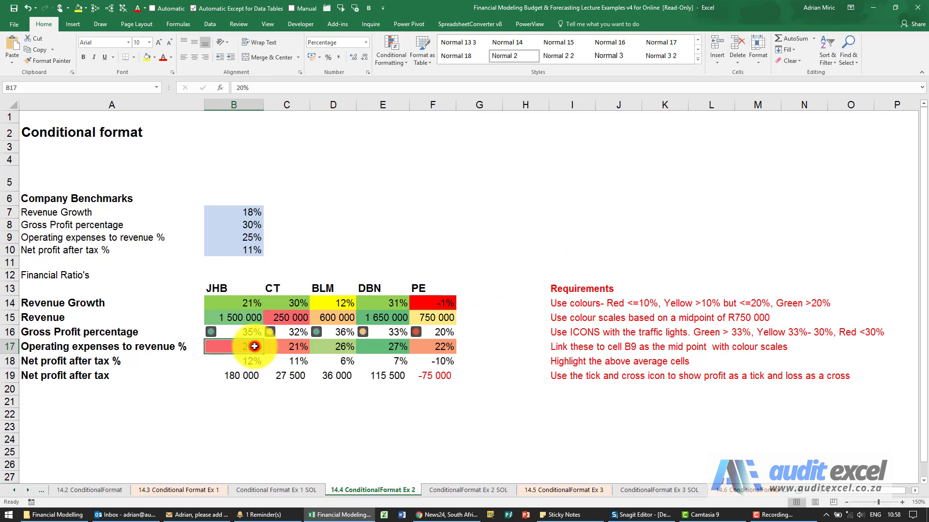
click(239, 237)
text(26)
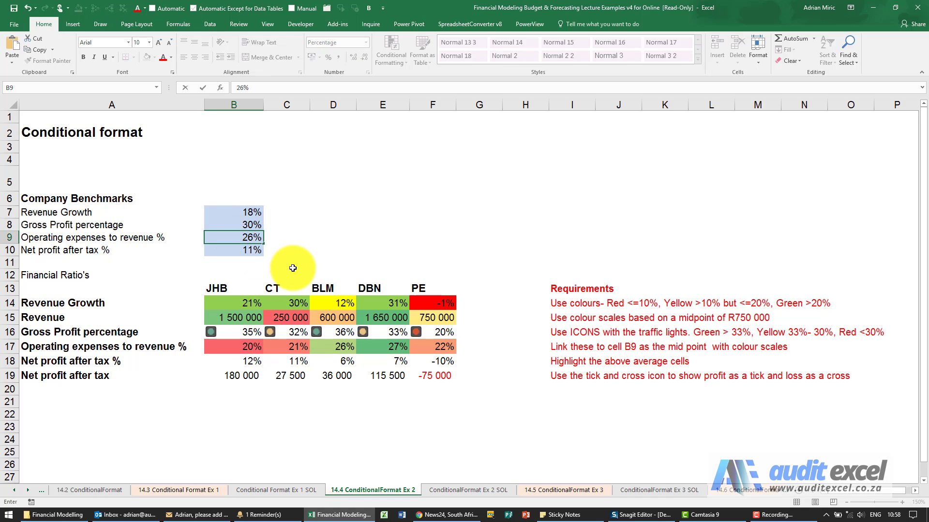
key(Return)
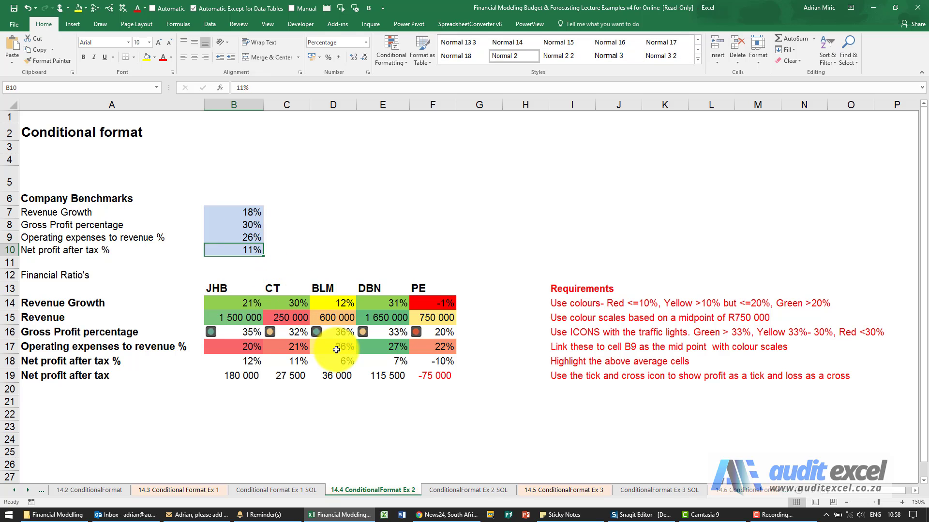
click(250, 238)
text(15)
key(Return)
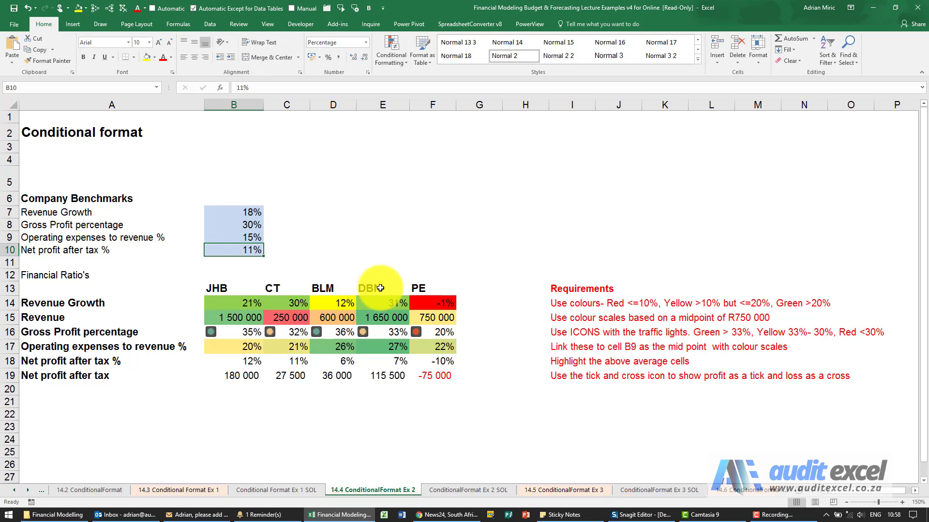
click(255, 237)
text(25)
key(Return)
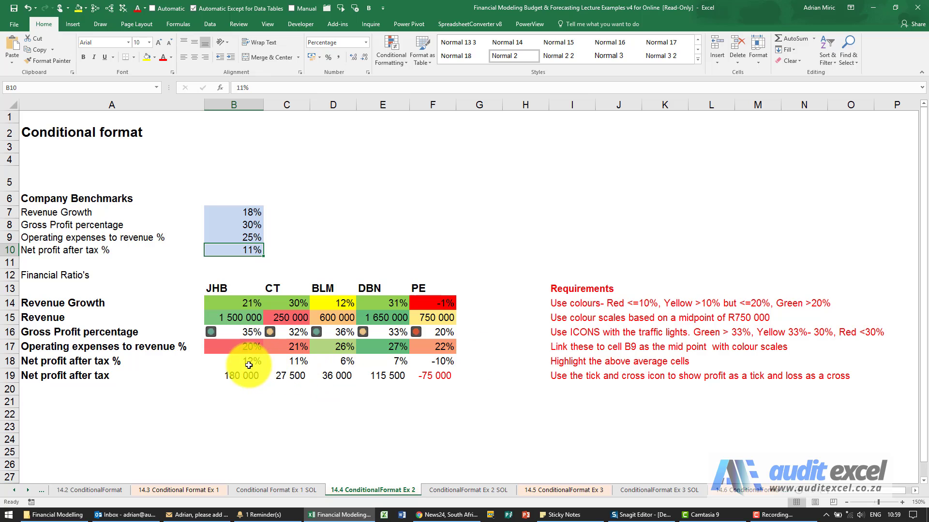
- Highlight above-average values in B18:F18 with Green Fill with Dark Green Text
drag(247, 363, 451, 362)
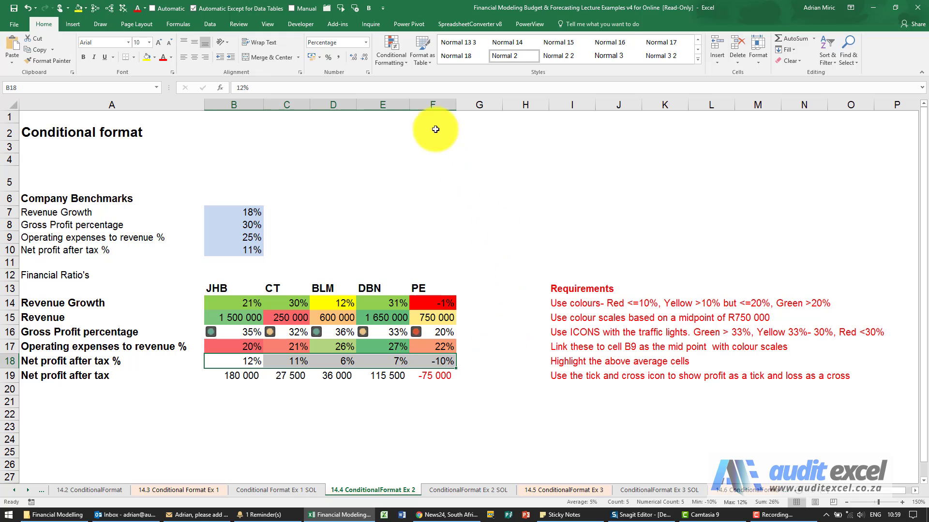
click(396, 53)
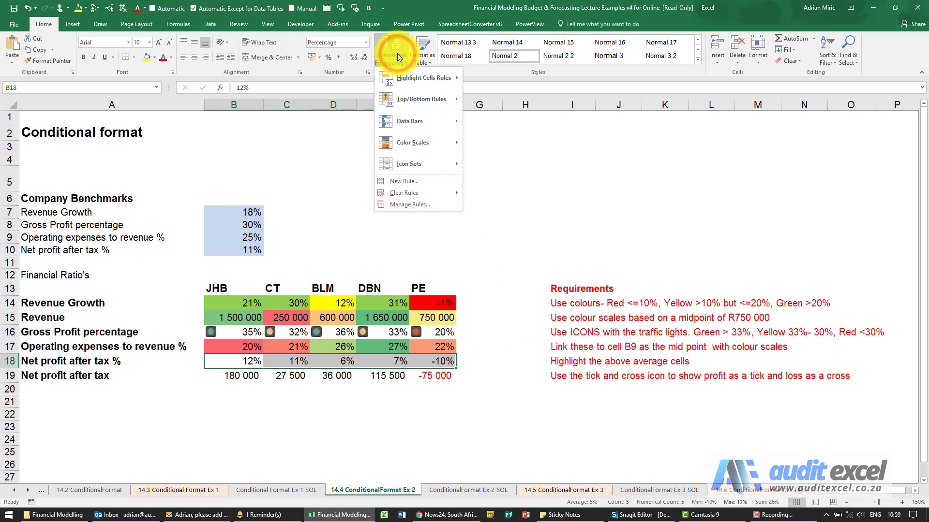
mouse_move(400, 78)
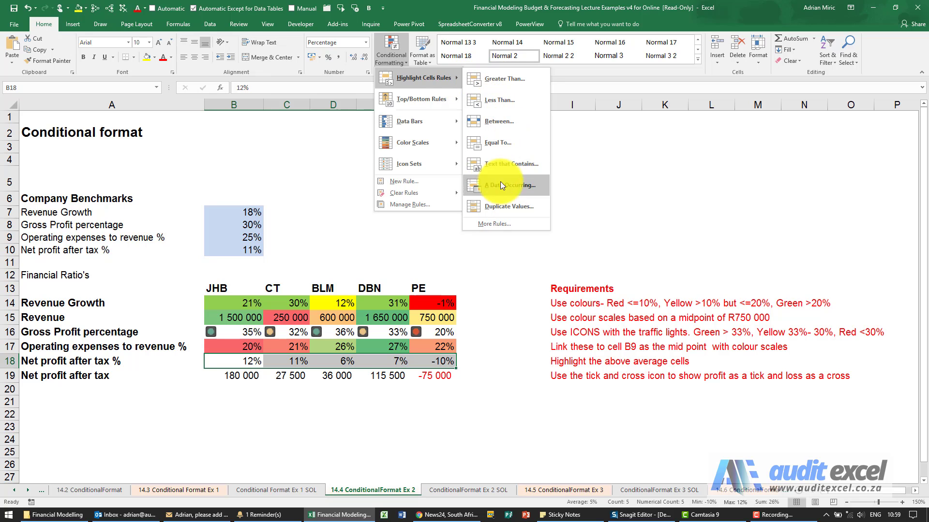
mouse_move(434, 100)
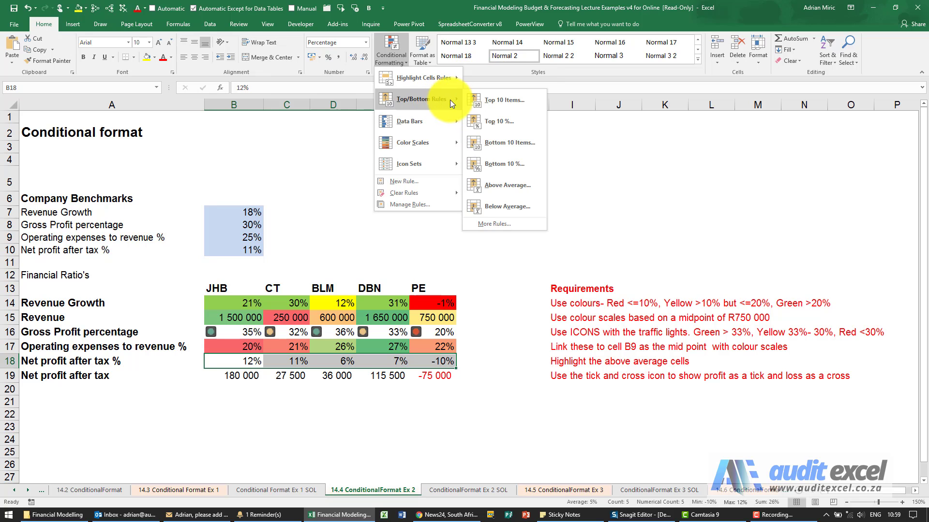
click(516, 185)
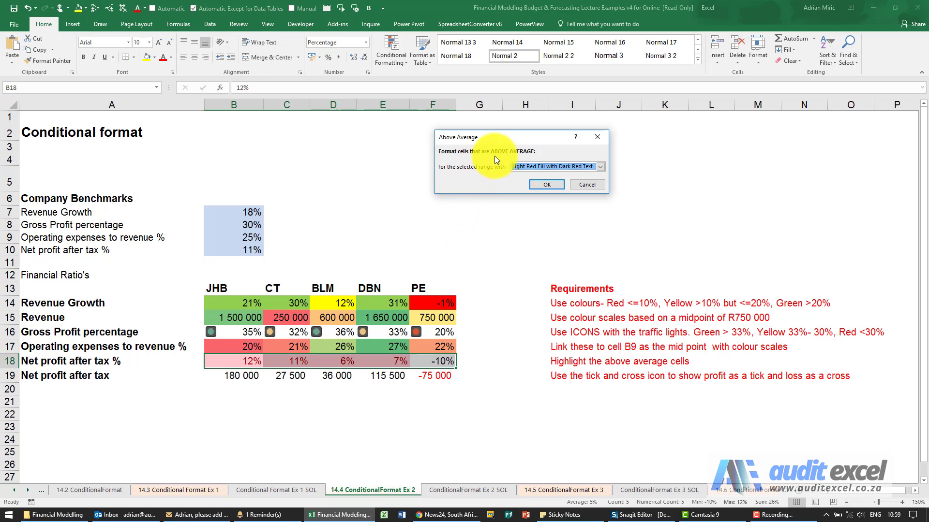
click(600, 167)
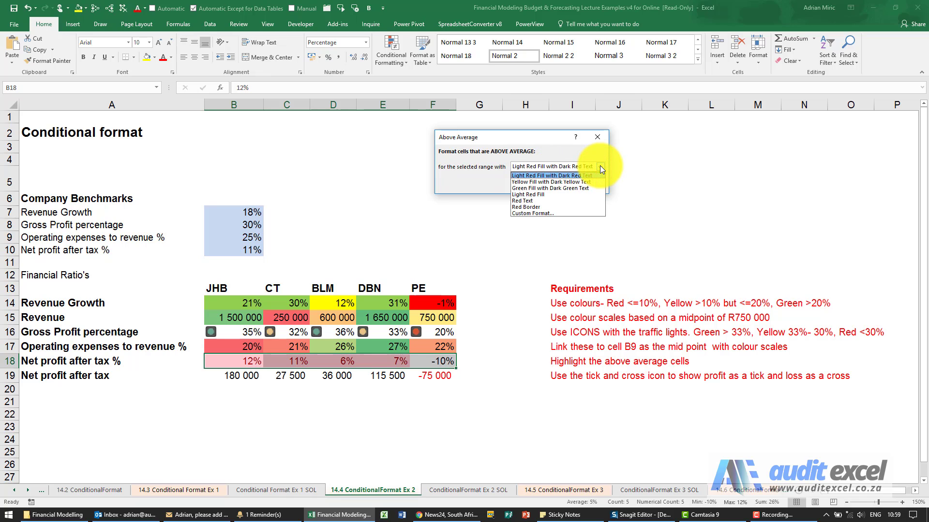
click(581, 189)
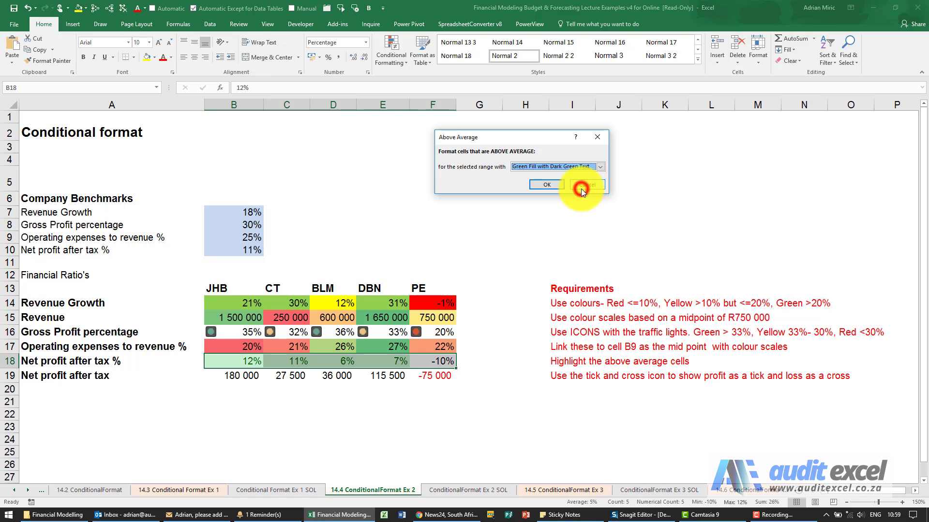
click(547, 185)
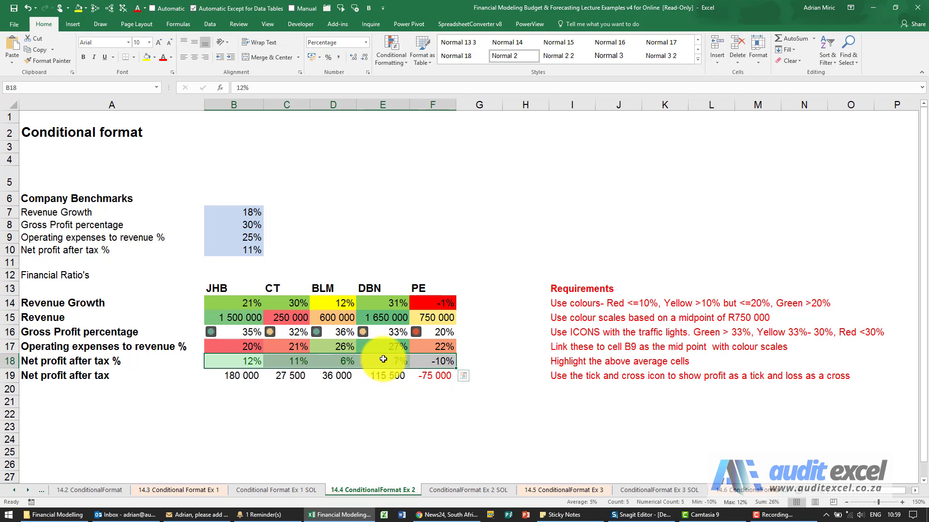
- Apply the tick, exclamation and cross Indicators icon set to B19:F19
click(515, 385)
drag(246, 375, 419, 376)
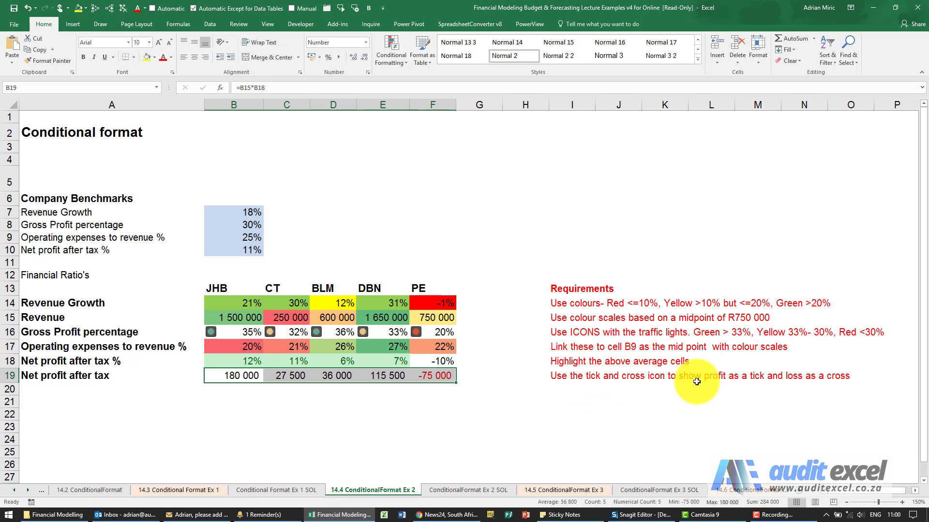
click(392, 63)
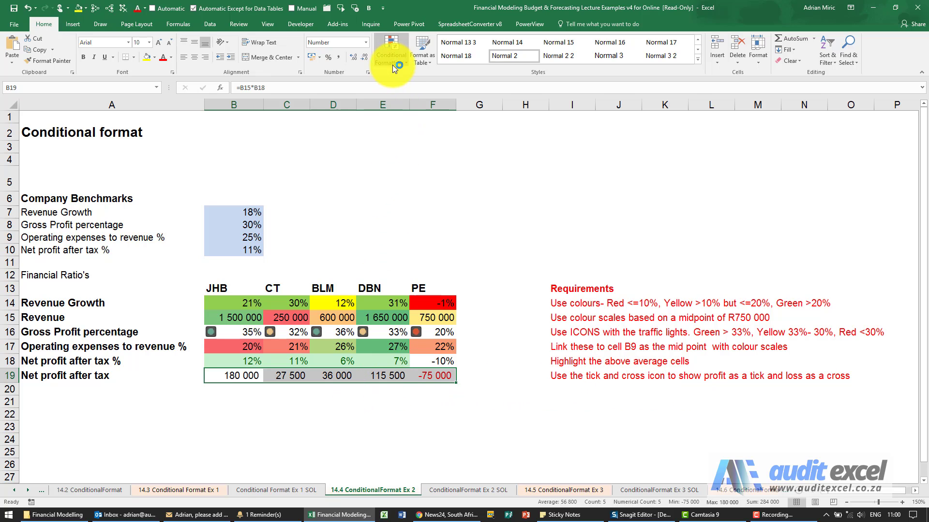
mouse_move(410, 164)
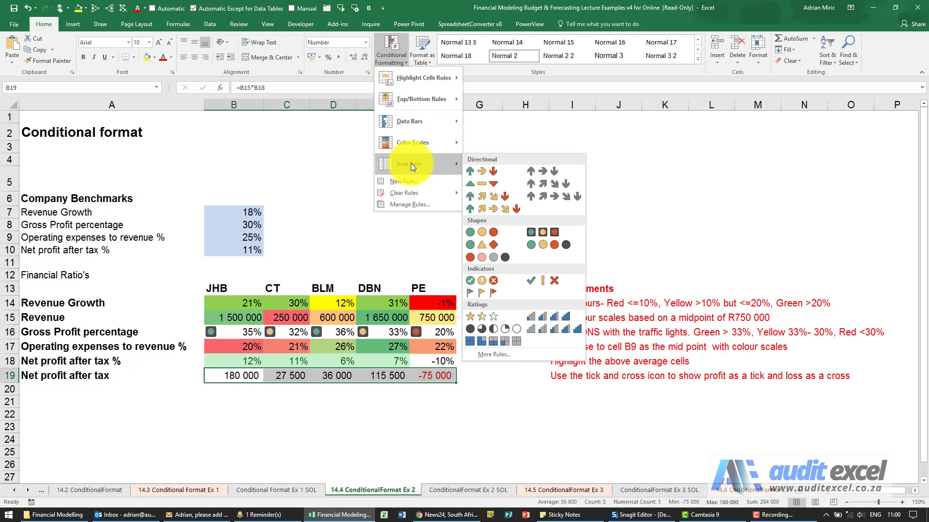
click(544, 280)
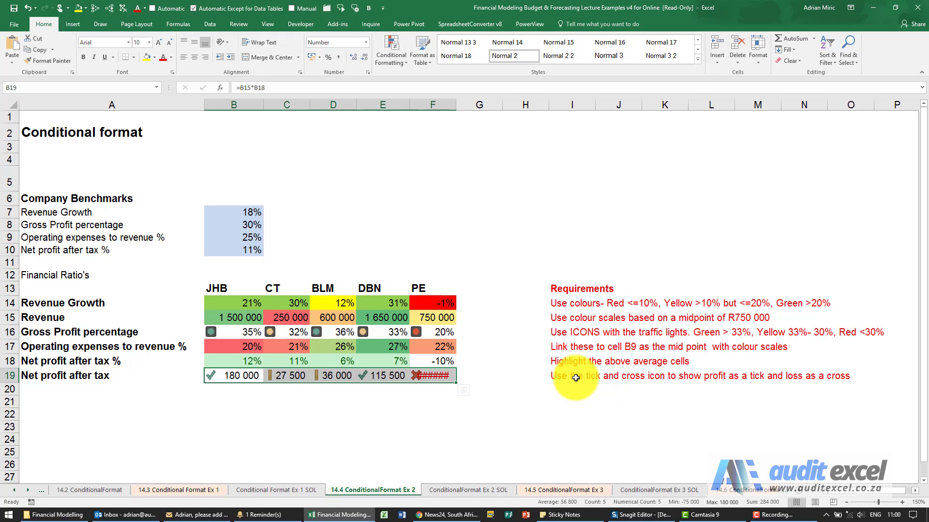
- Set both icon thresholds to Number 0 and autofit column F to show -75 000
click(395, 54)
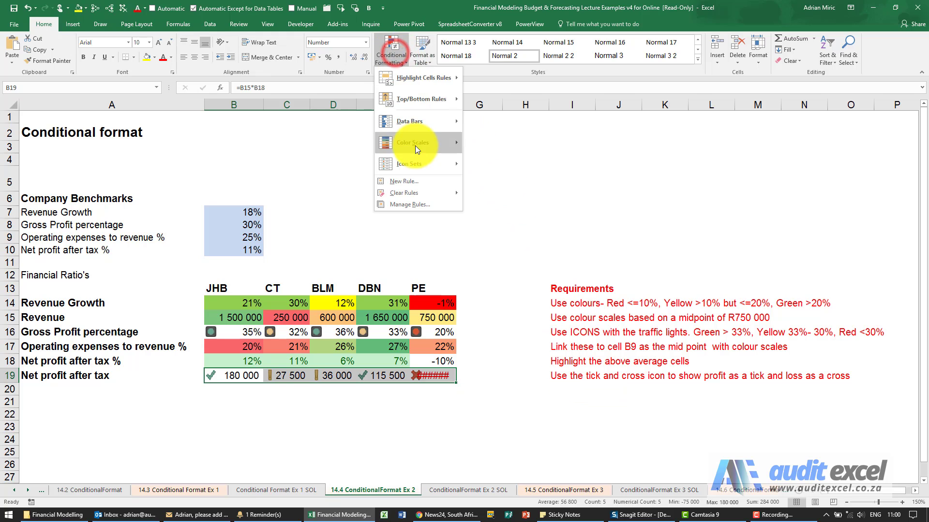
click(418, 203)
click(437, 164)
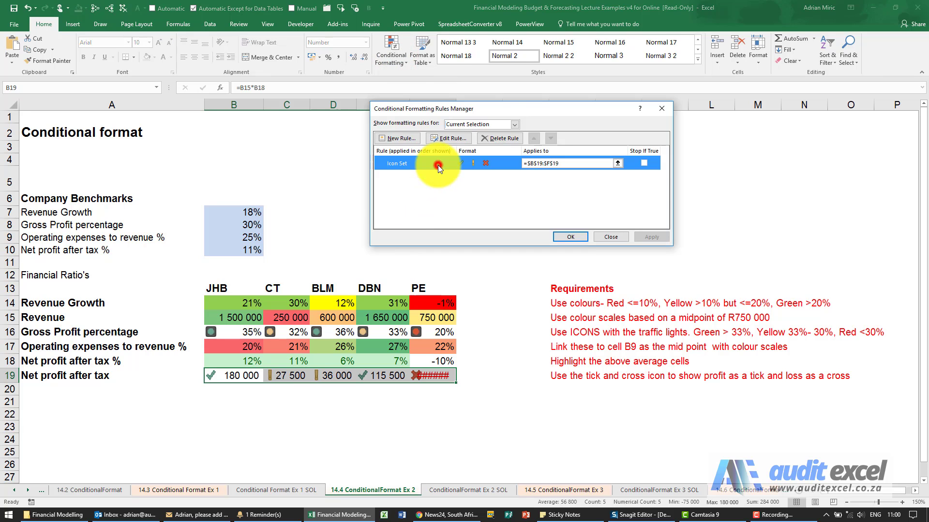
click(445, 139)
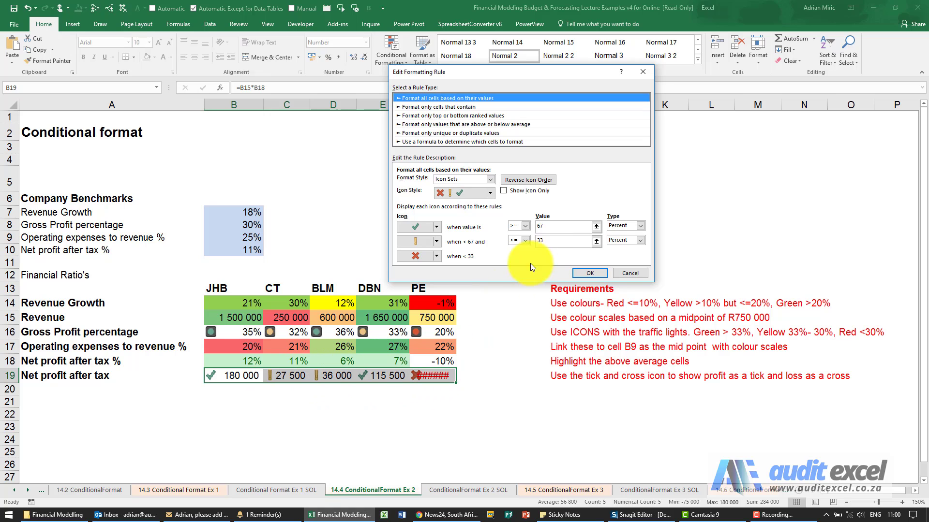
click(640, 226)
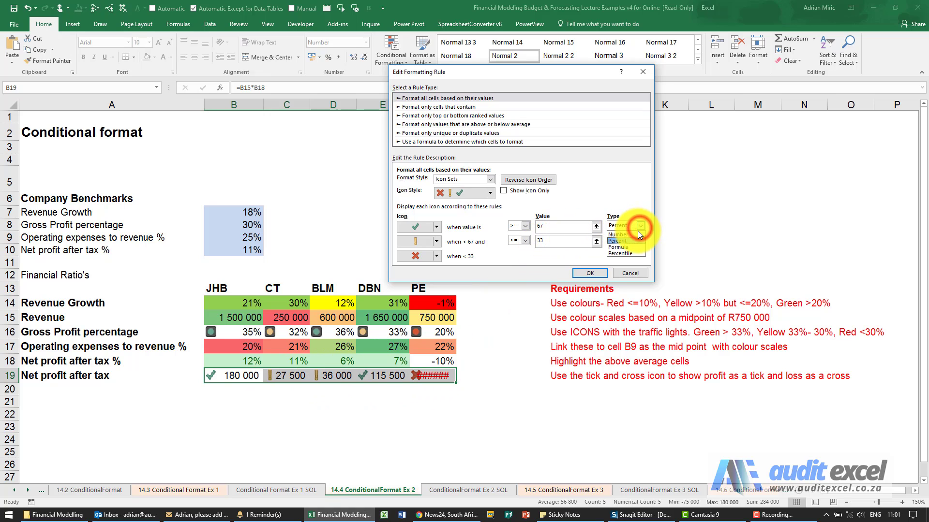
click(639, 240)
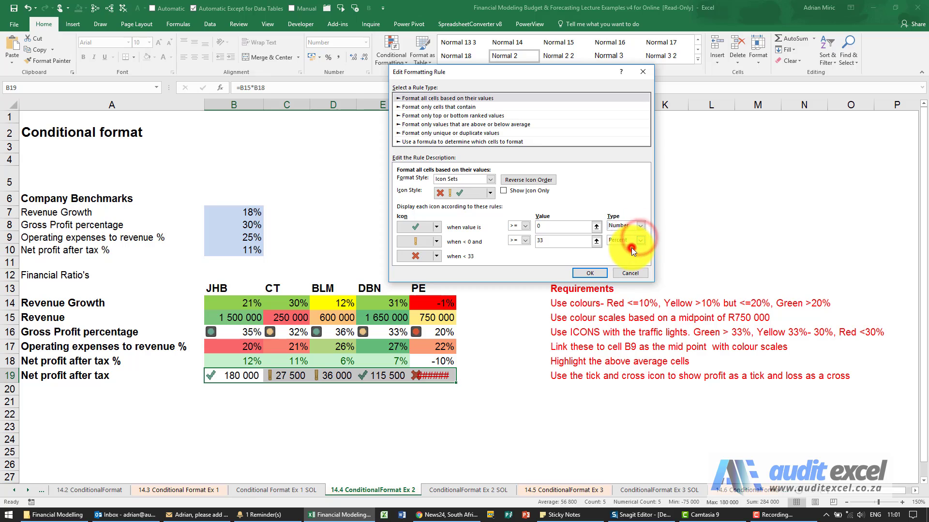
click(633, 246)
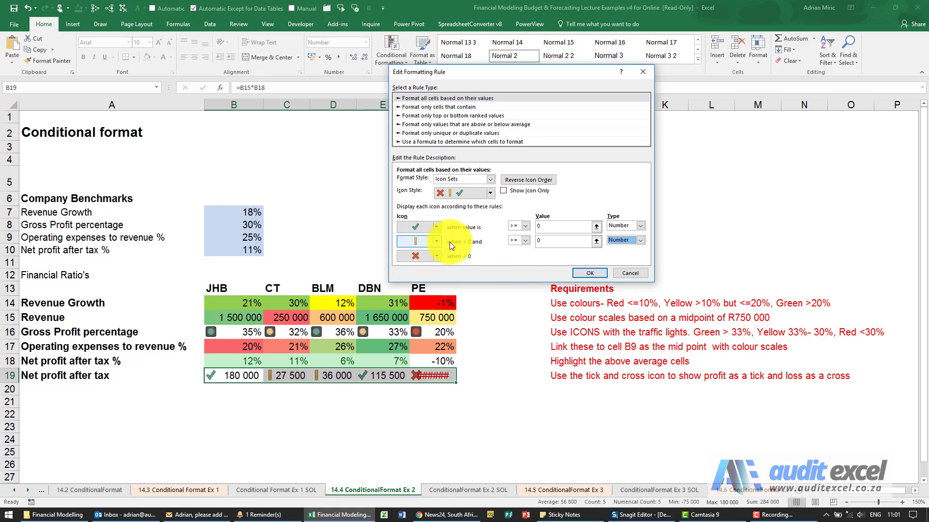
click(594, 271)
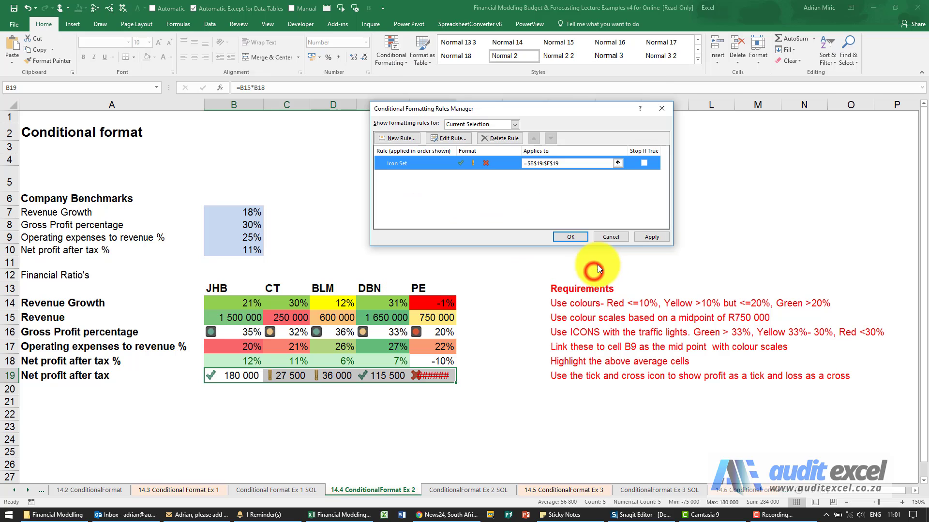
click(578, 237)
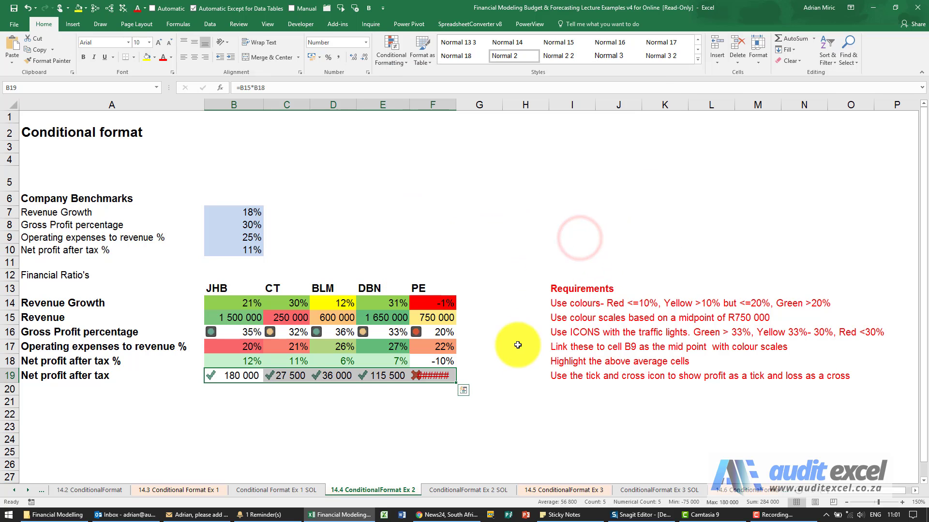
double_click(456, 104)
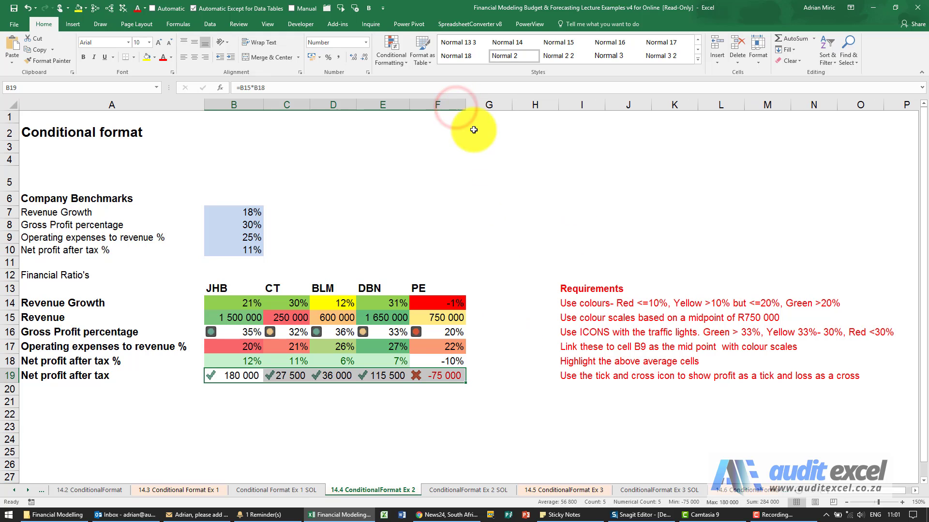